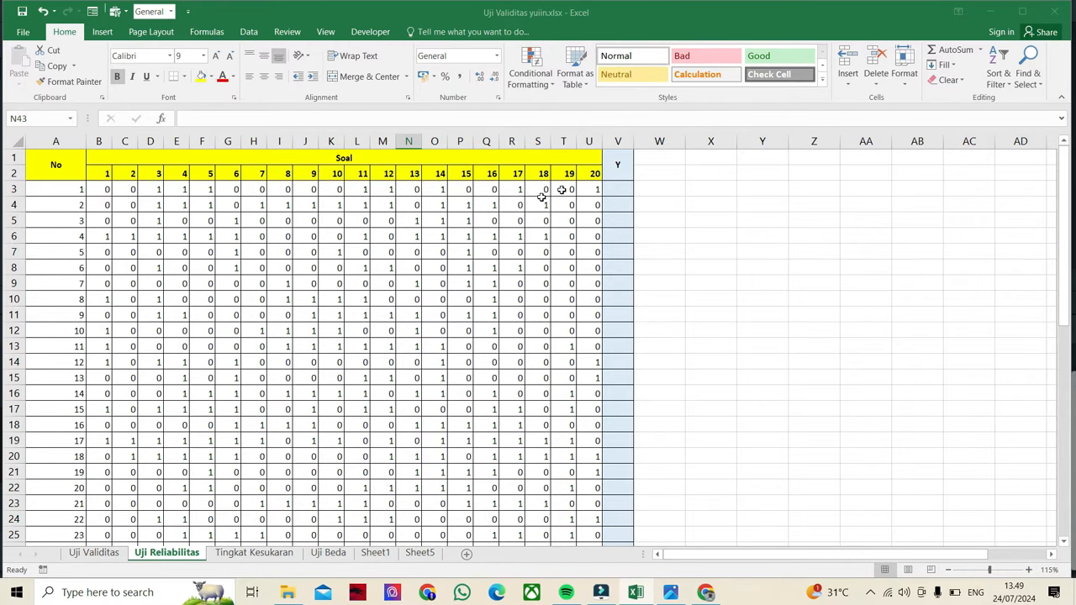
Step: Examine the Uji Reliabilitas answer table and its summary rows, and consult the reliability formula in the image Capture.JPG
scroll(543, 193, down, 9)
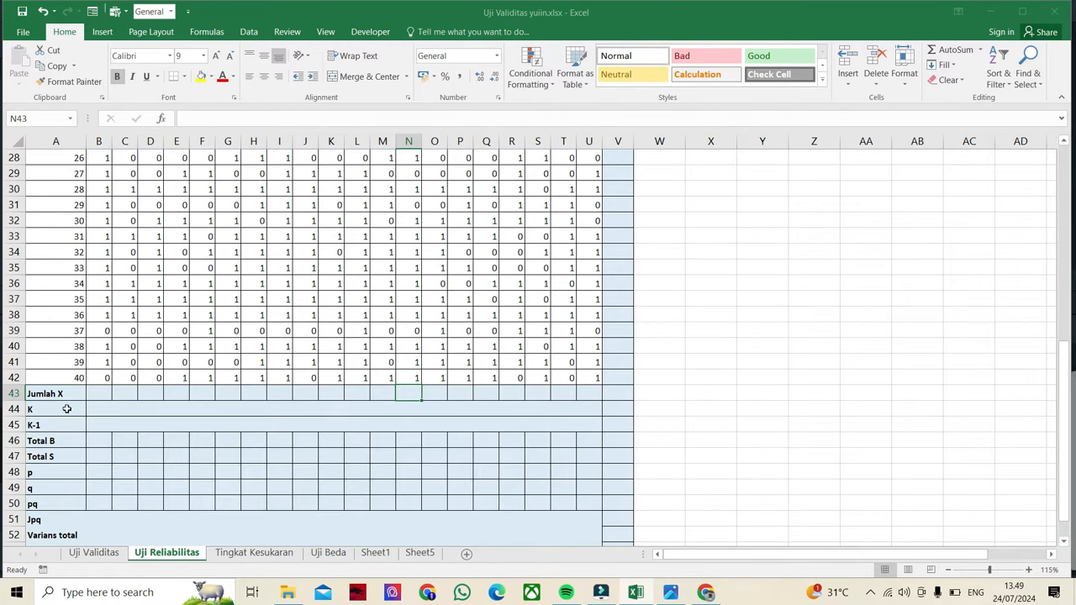
scroll(440, 382, up, 9)
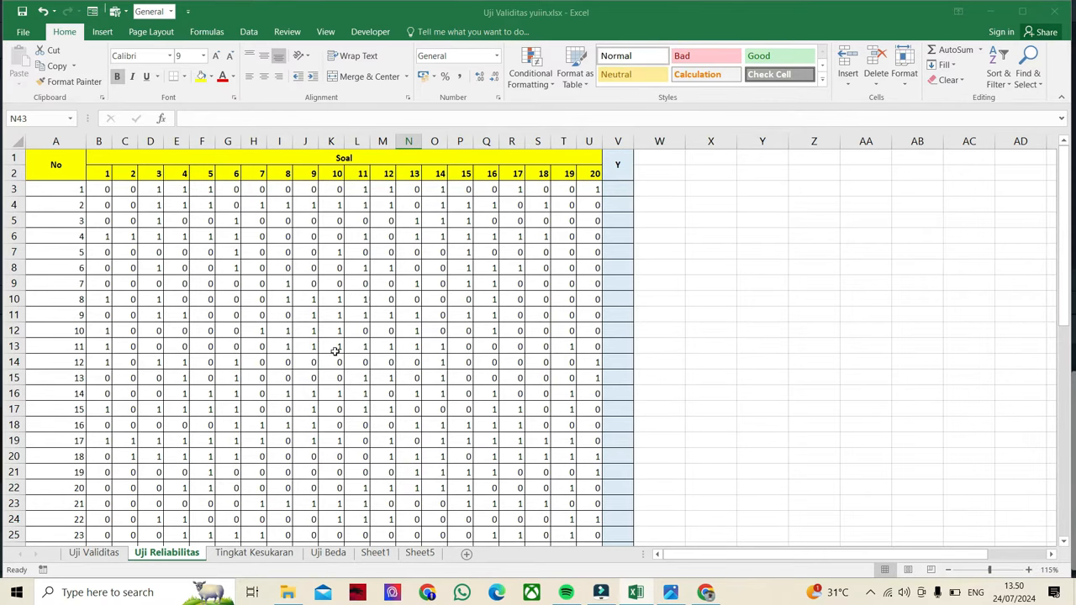
click(669, 592)
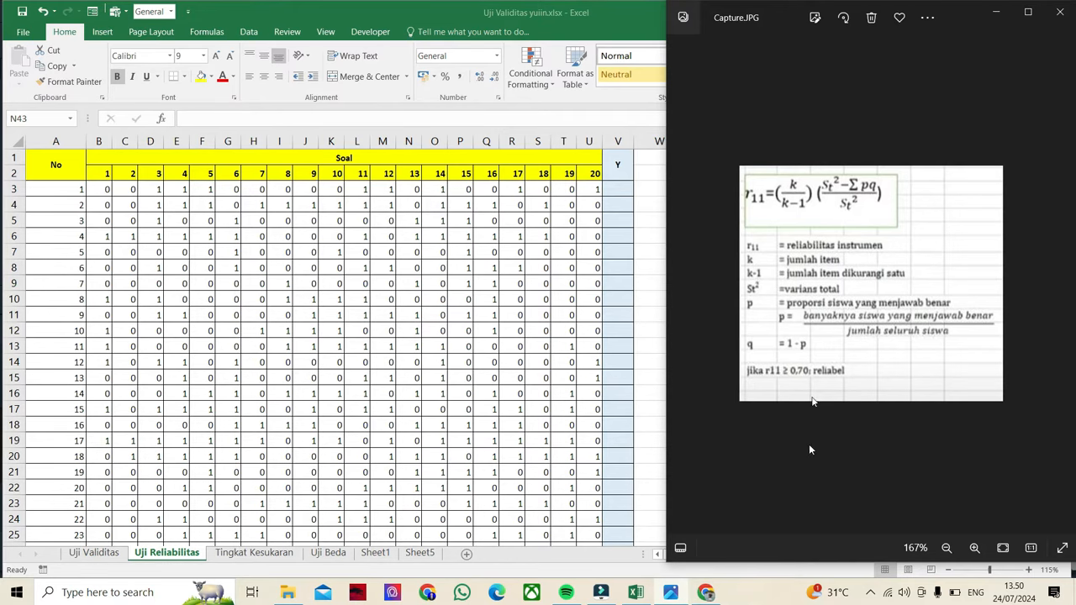
key(alt+Tab)
scroll(444, 317, down, 3)
scroll(461, 319, up, 3)
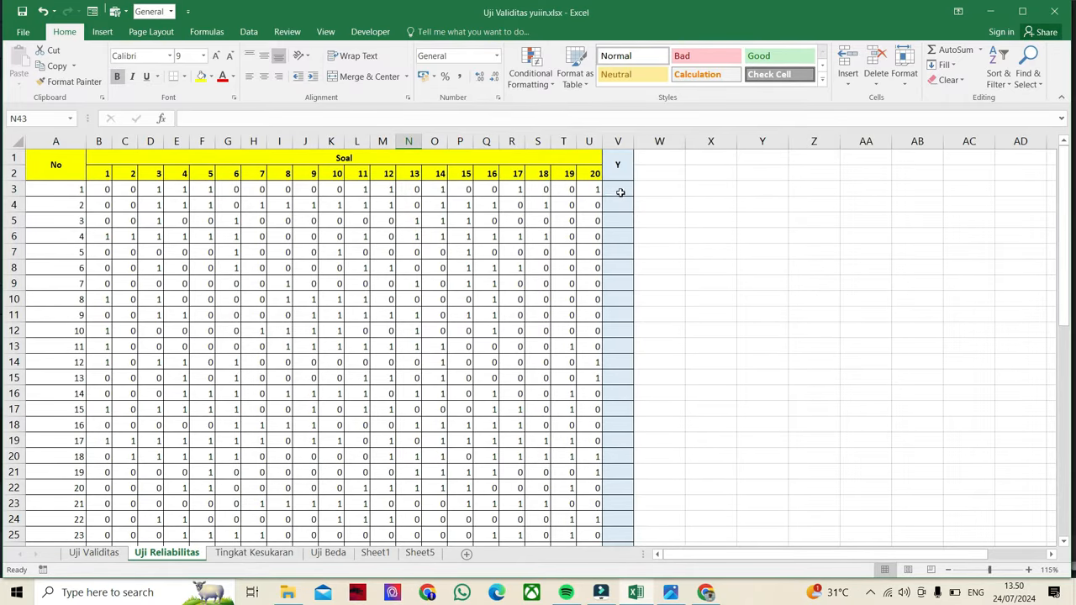
Step: Total the first respondent's 20 item scores in cell V3 with =SUM(B3:U3)
click(619, 191)
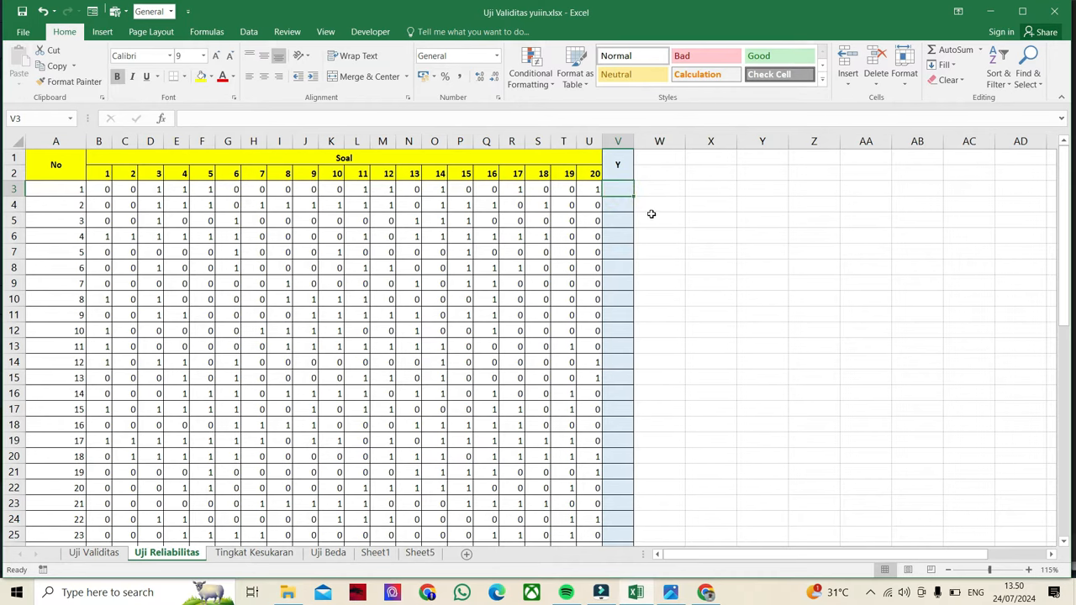
text(=sum)
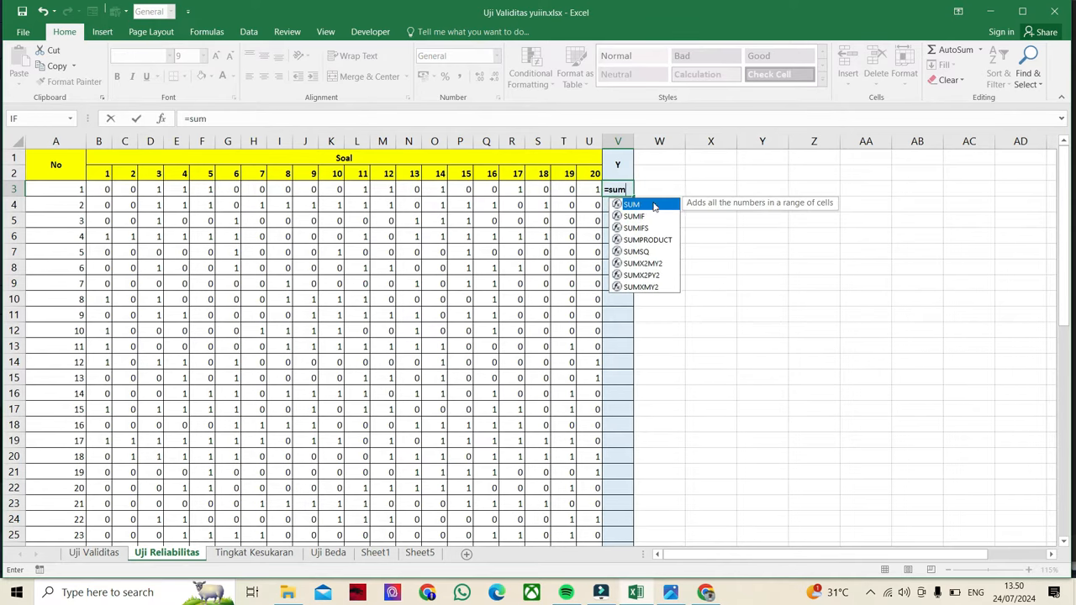
double_click(654, 205)
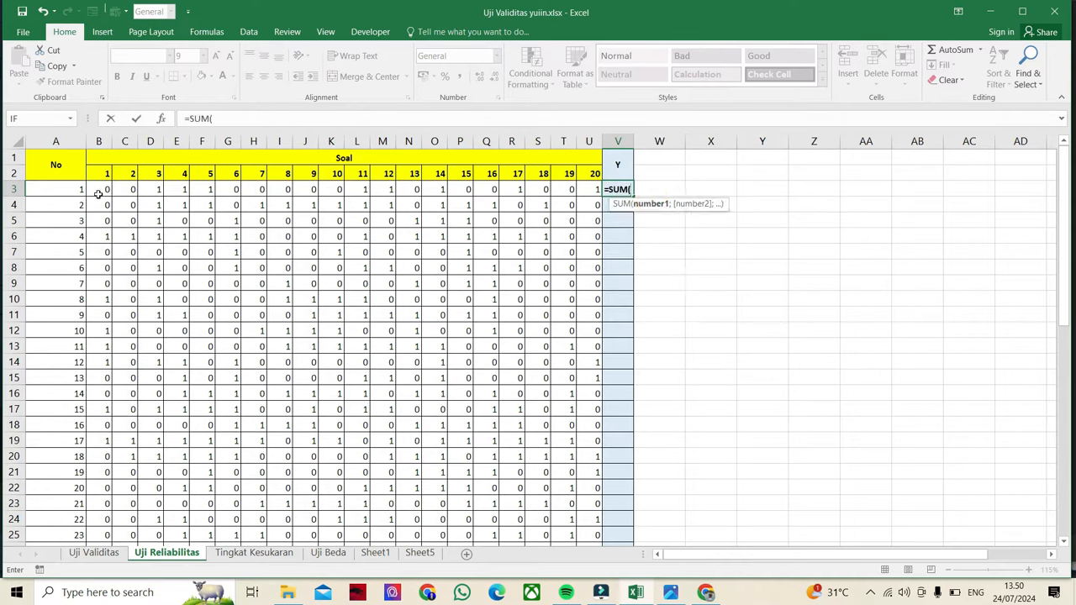
drag(100, 190, 584, 189)
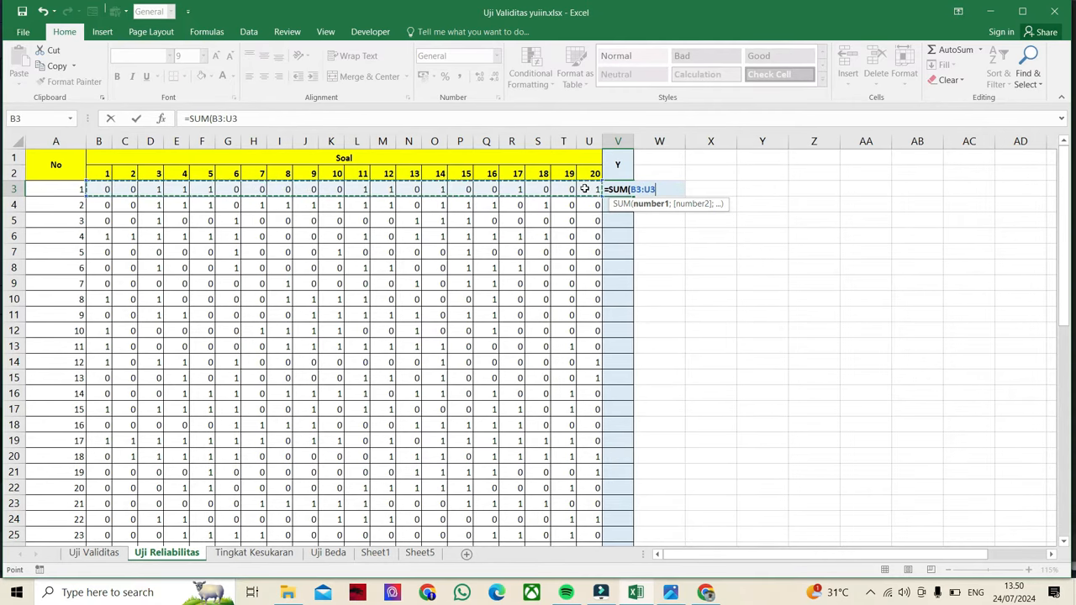
key(ctrl+Return)
key(Return)
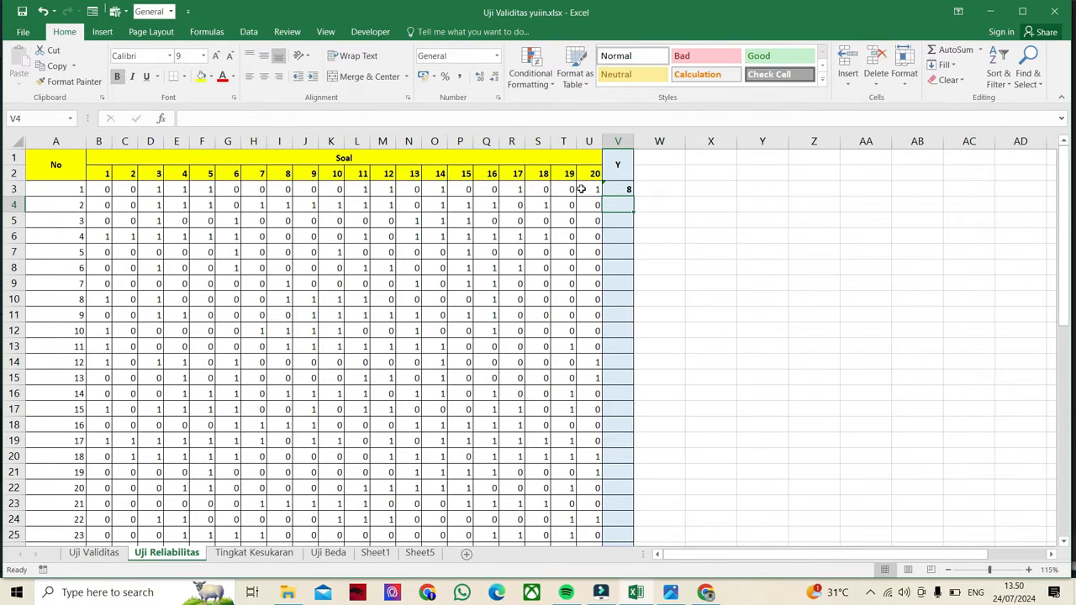
Step: Fill the row-total formula from V3 down the Y column to V42
click(634, 189)
drag(632, 197, 617, 418)
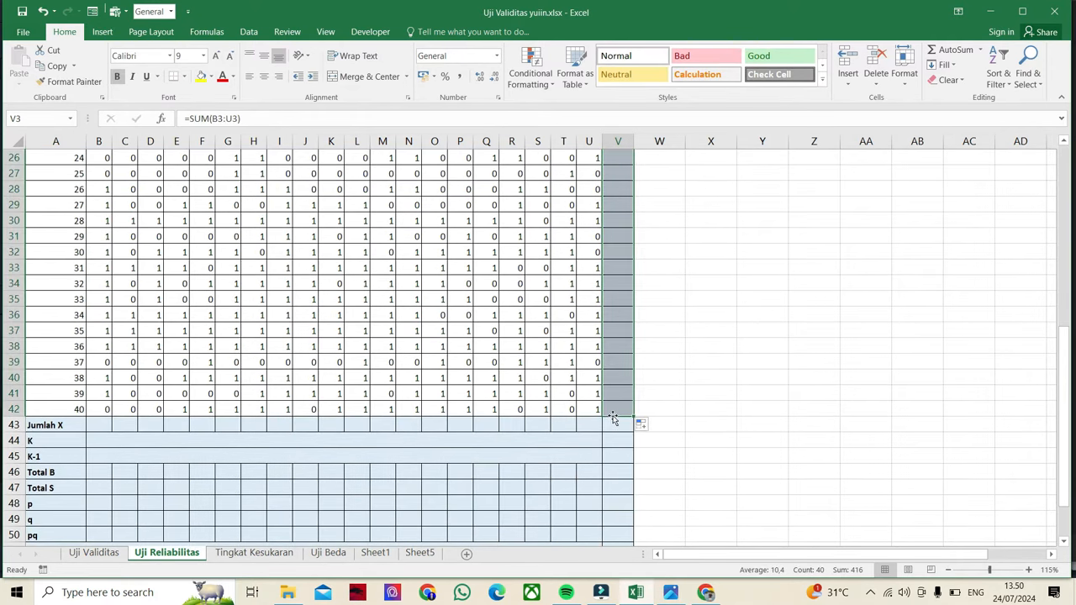
scroll(600, 440, up, 1)
scroll(285, 458, up, 7)
scroll(262, 450, down, 9)
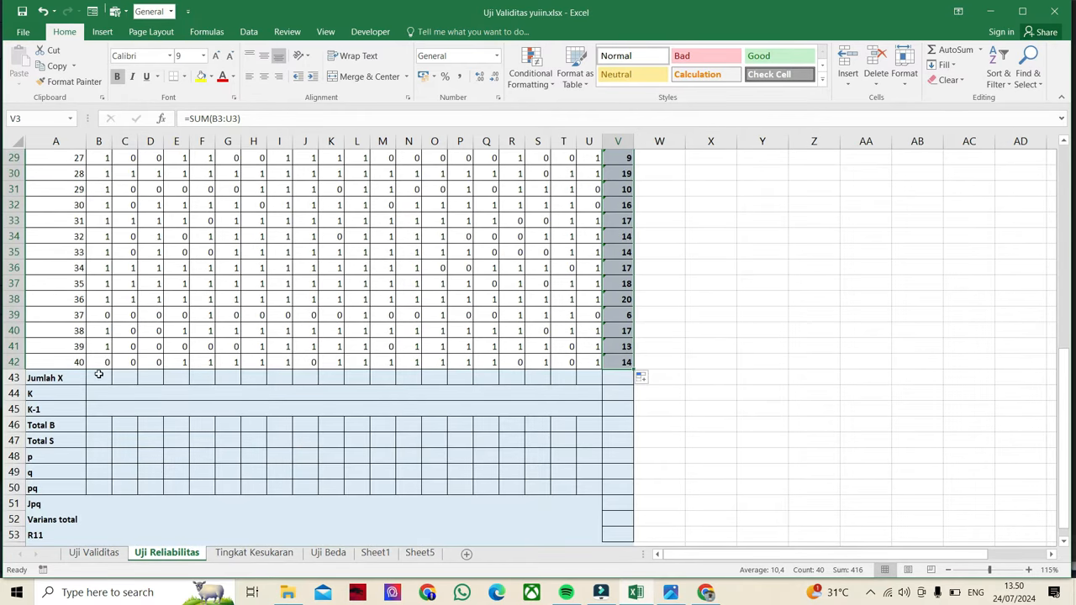
Step: Sum item 1's scores in the Jumlah X row at B43 with =SUM(B3:B42) and fill the formula across to U43
scroll(132, 353, up, 5)
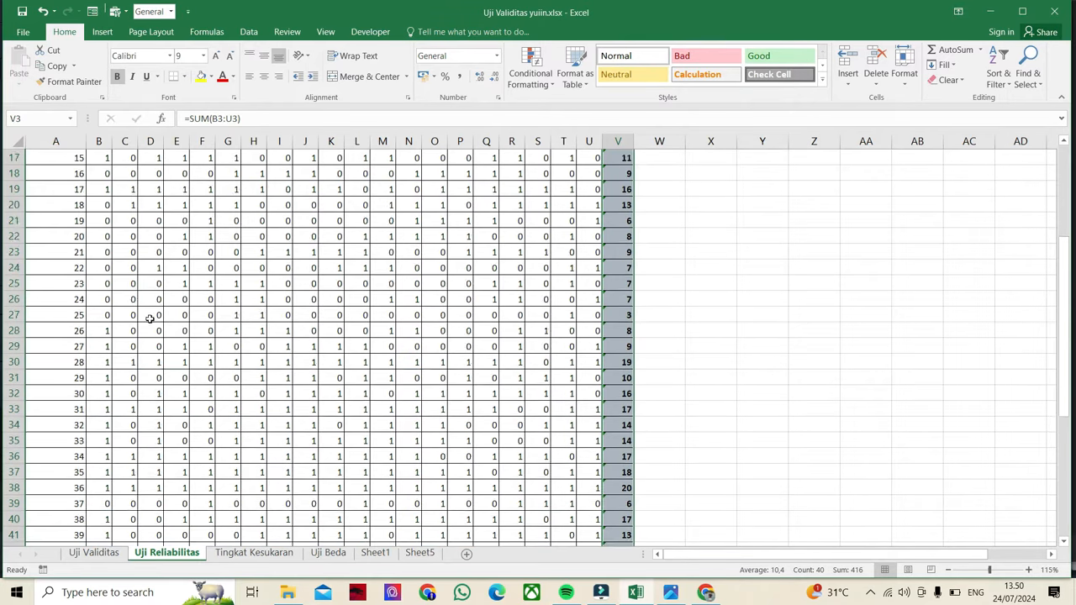
scroll(108, 376, down, 5)
click(103, 378)
text(=sum)
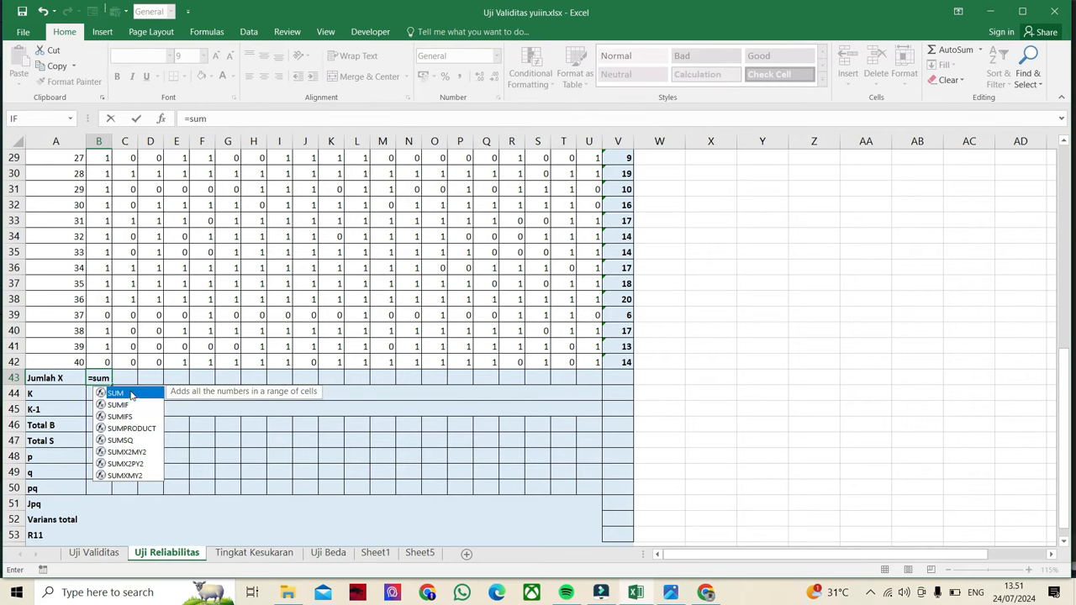
double_click(132, 395)
scroll(101, 240, up, 9)
drag(105, 191, 100, 471)
key(Return)
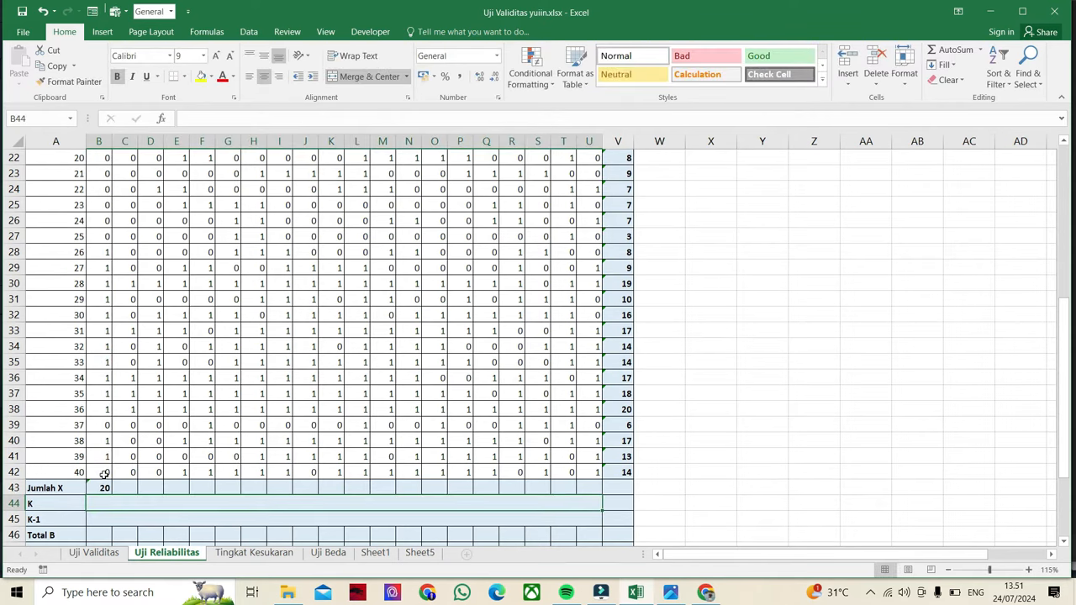
click(101, 488)
drag(110, 495, 593, 486)
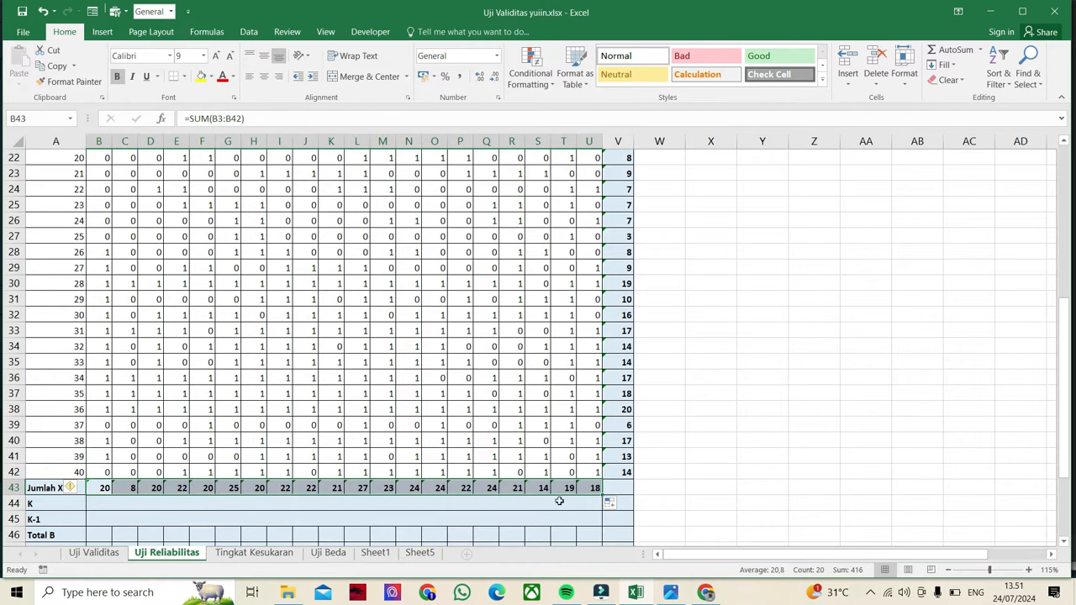
Step: Enter 20 as the item count in the K row and 19 in the K-1 row
scroll(300, 505, down, 2)
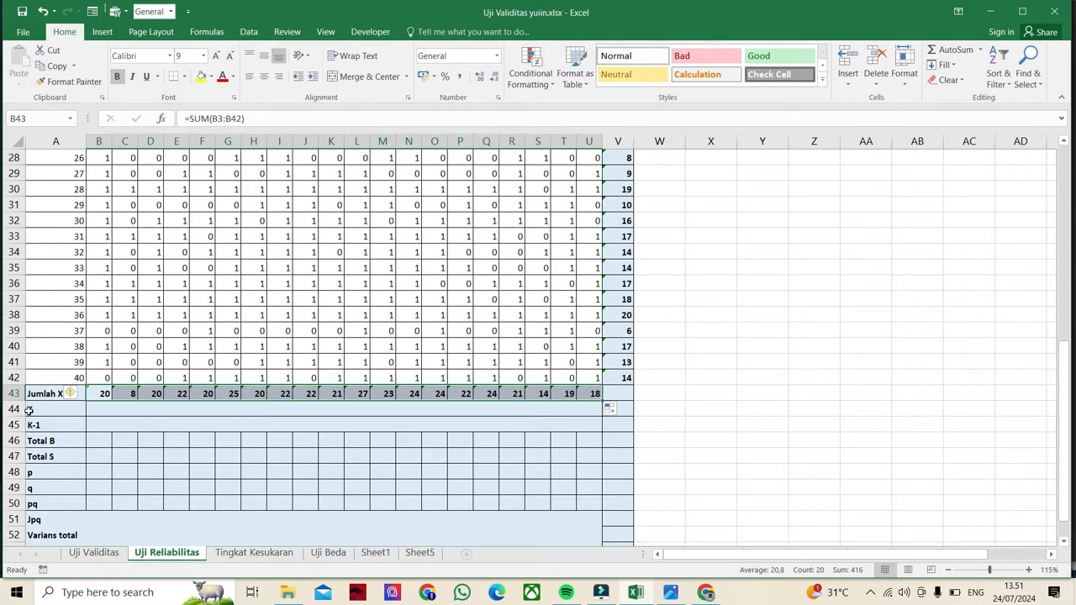
click(133, 409)
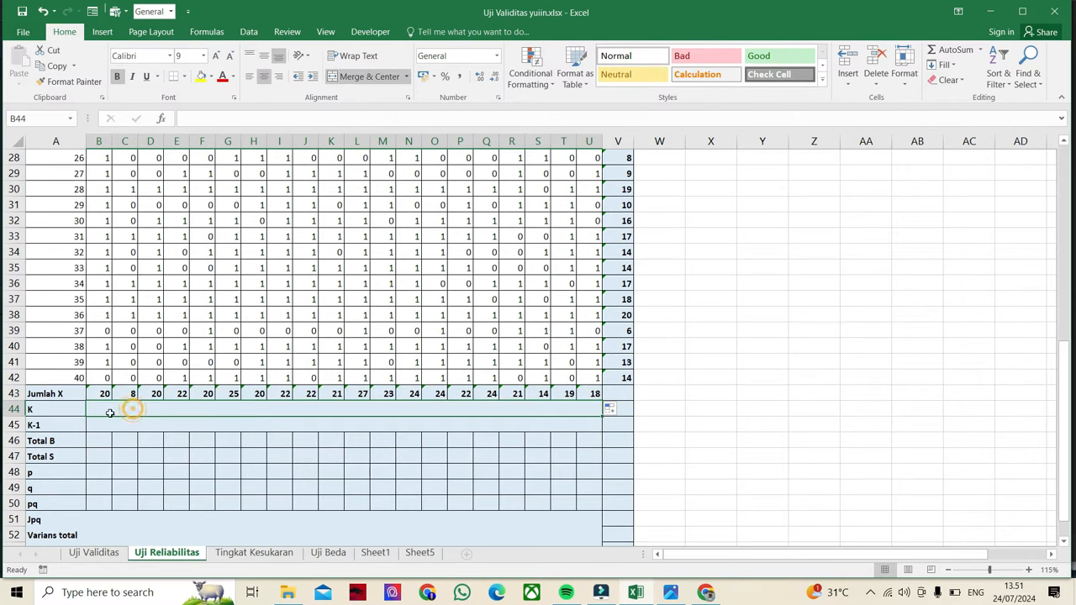
scroll(425, 319, up, 5)
scroll(425, 319, up, 4)
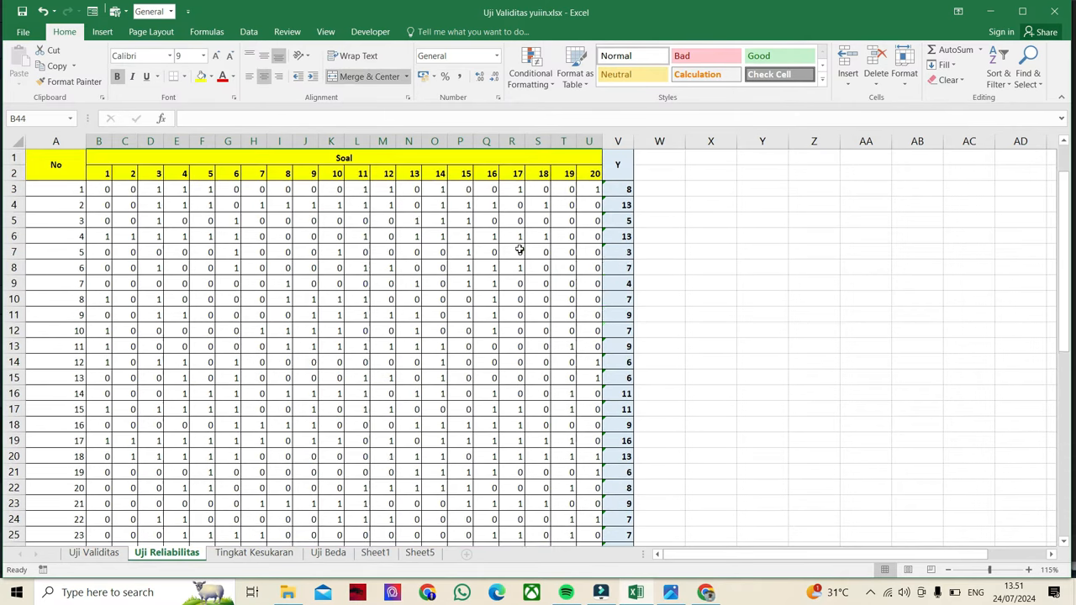
scroll(403, 378, down, 10)
scroll(398, 388, down, 1)
text(20)
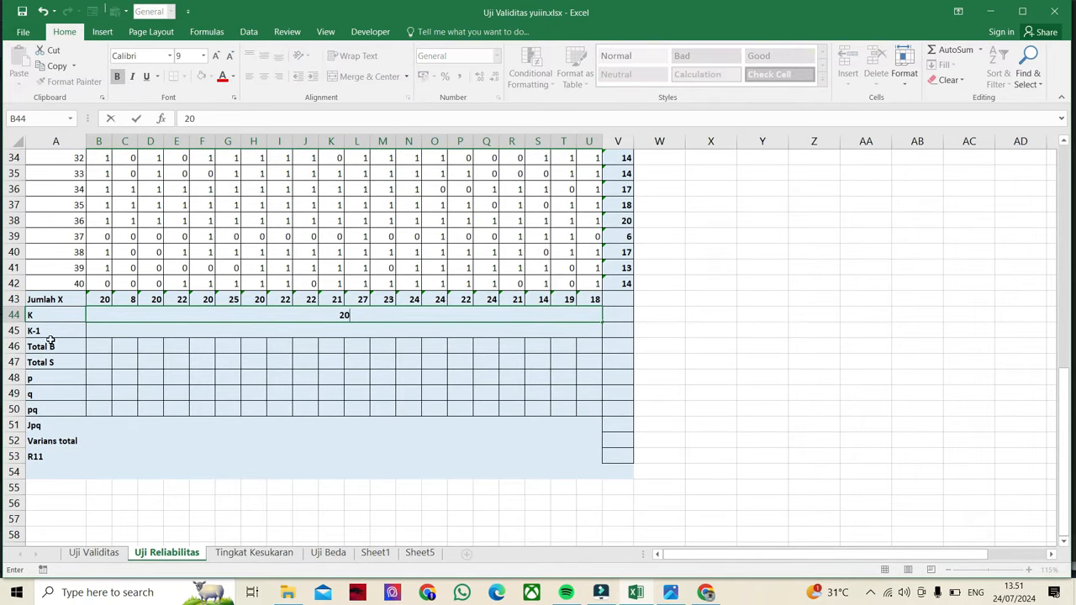
click(333, 330)
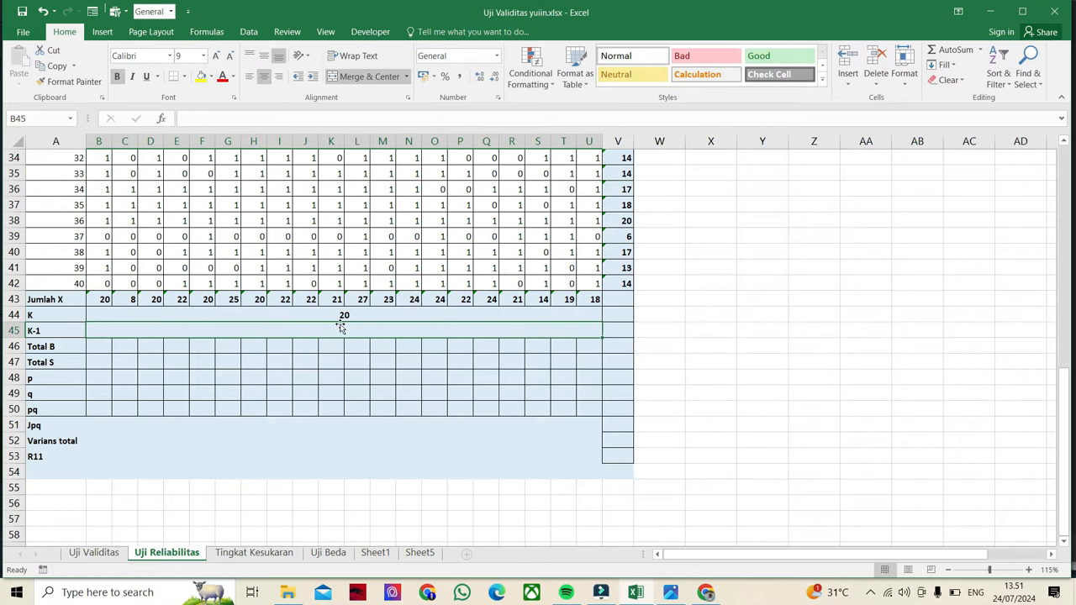
text(19)
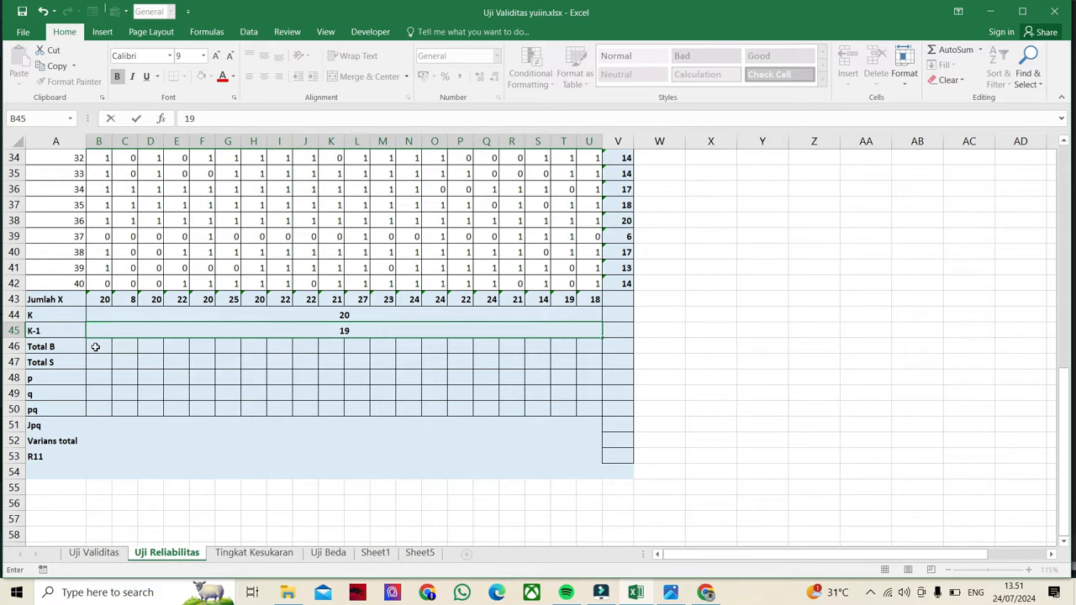
Step: Count item 1's correct answers in Total B at B46 with =COUNTIF(B3:B42;1) and fill the formula across to U46
click(95, 346)
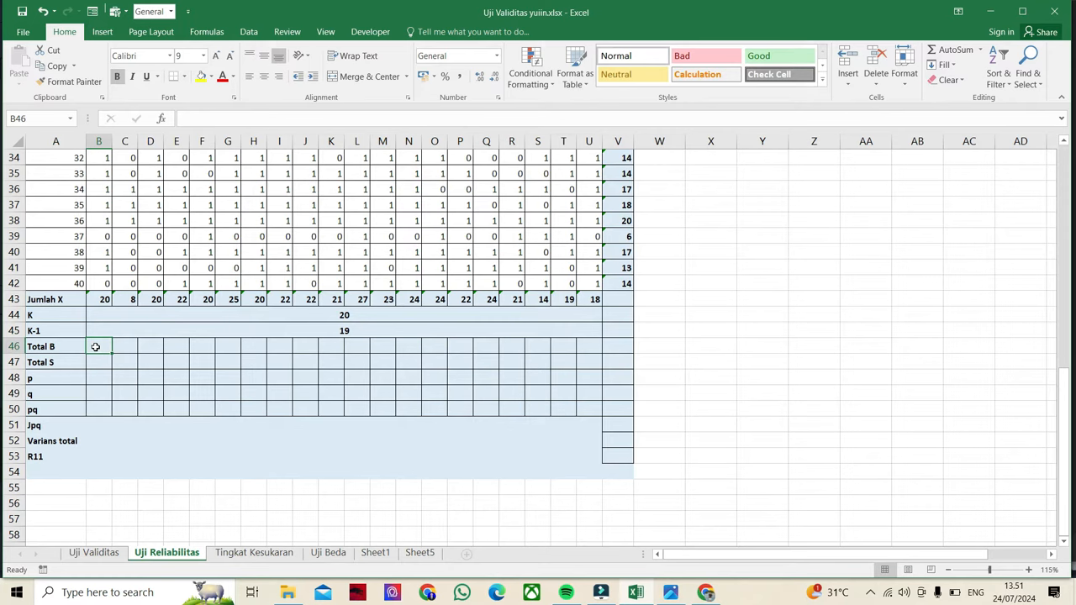
text(=)
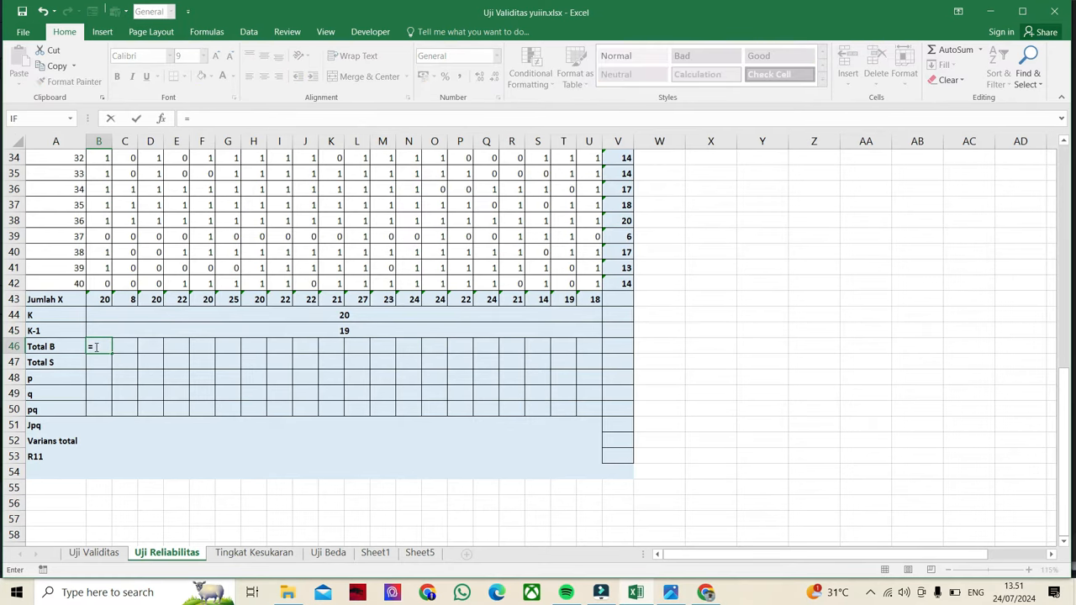
text(cou)
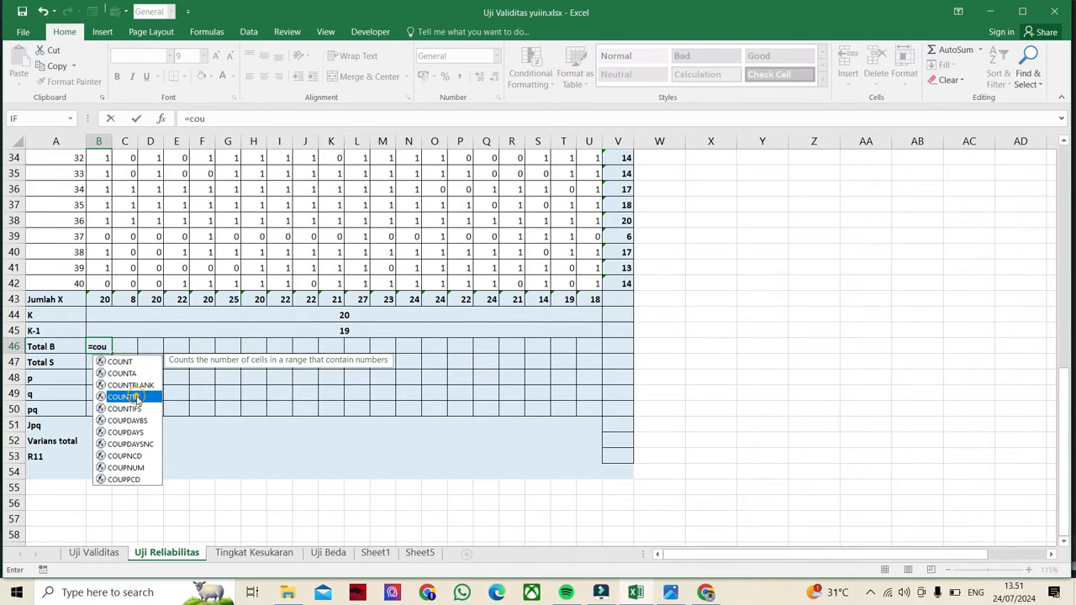
double_click(140, 398)
scroll(130, 220, up, 6)
scroll(130, 220, up, 5)
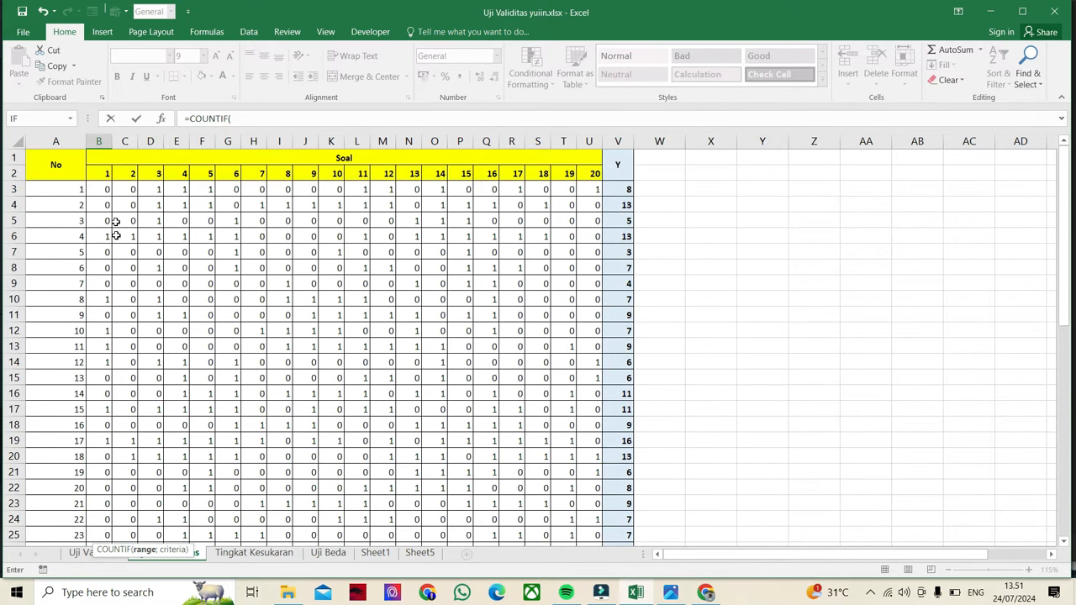
drag(108, 195, 94, 473)
scroll(241, 519, down, 2)
text(;1)
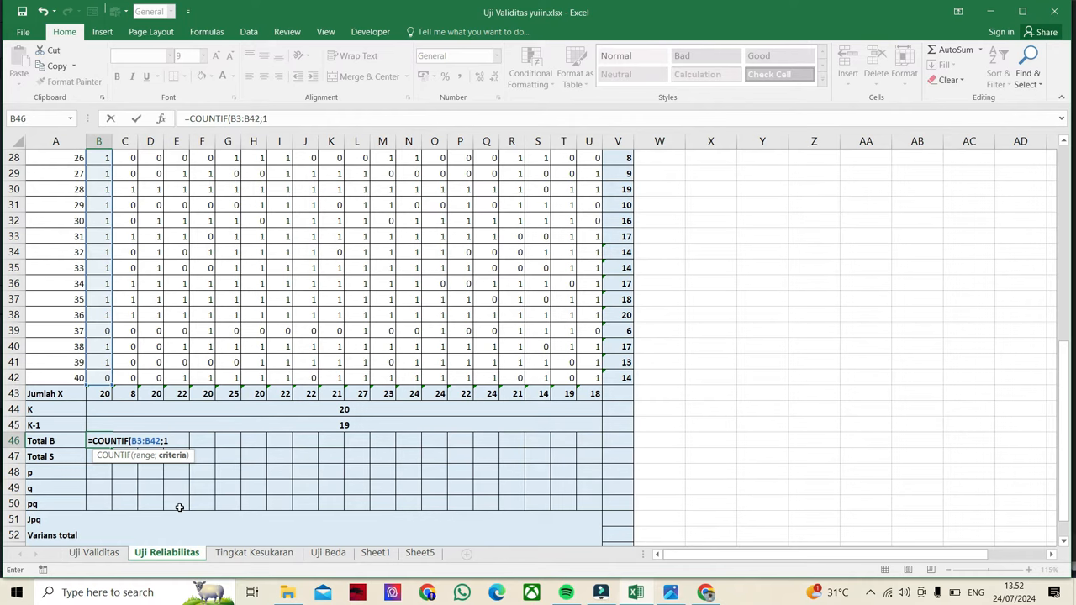
key(Return)
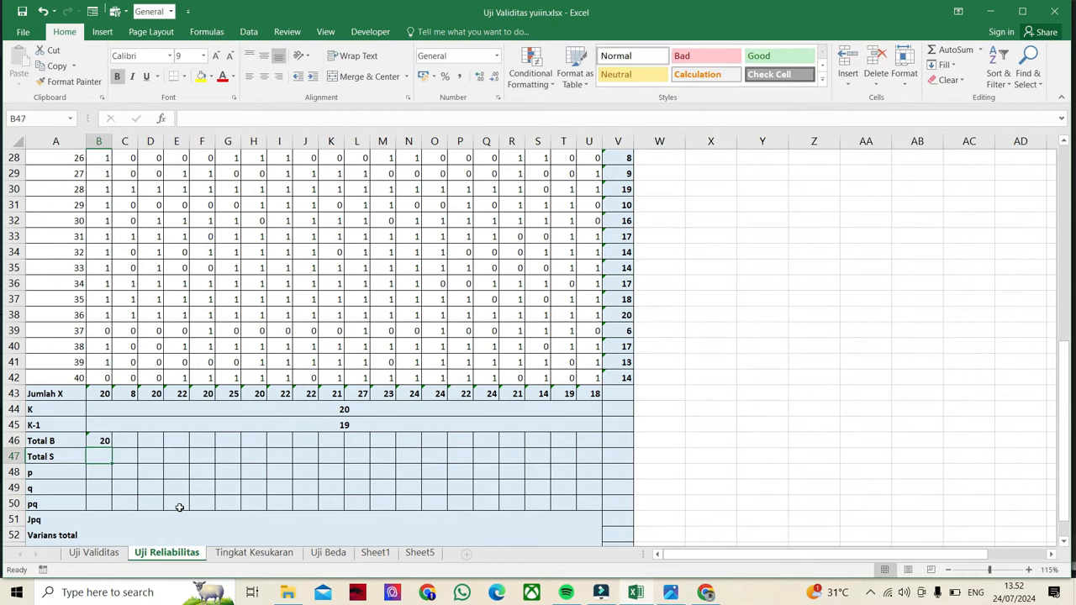
click(102, 440)
drag(112, 448, 591, 440)
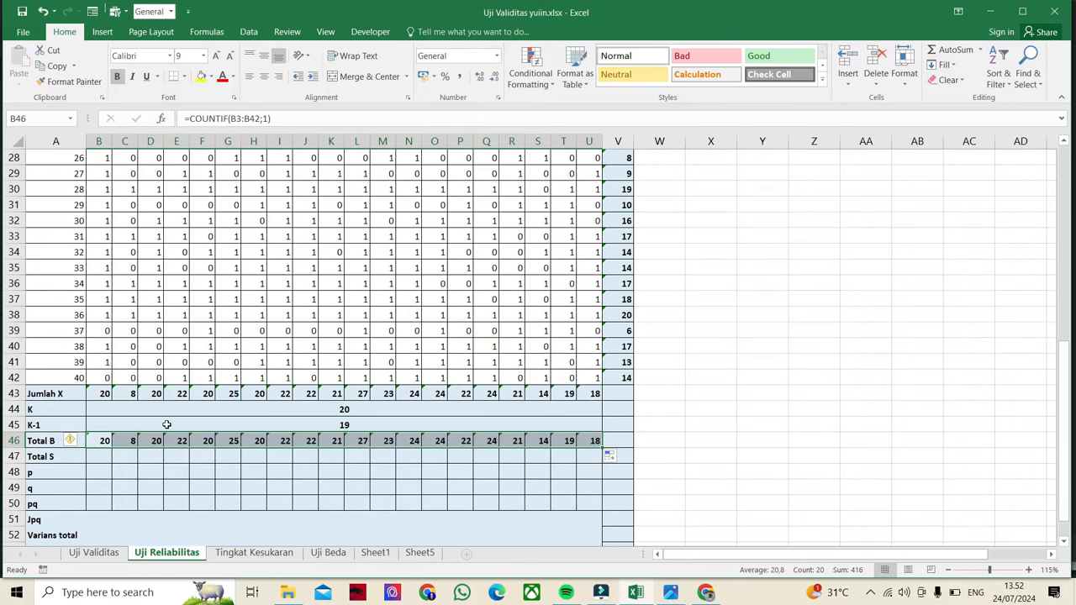
Step: Copy the COUNTIF formula from B46 into the Total S cell B47
click(92, 457)
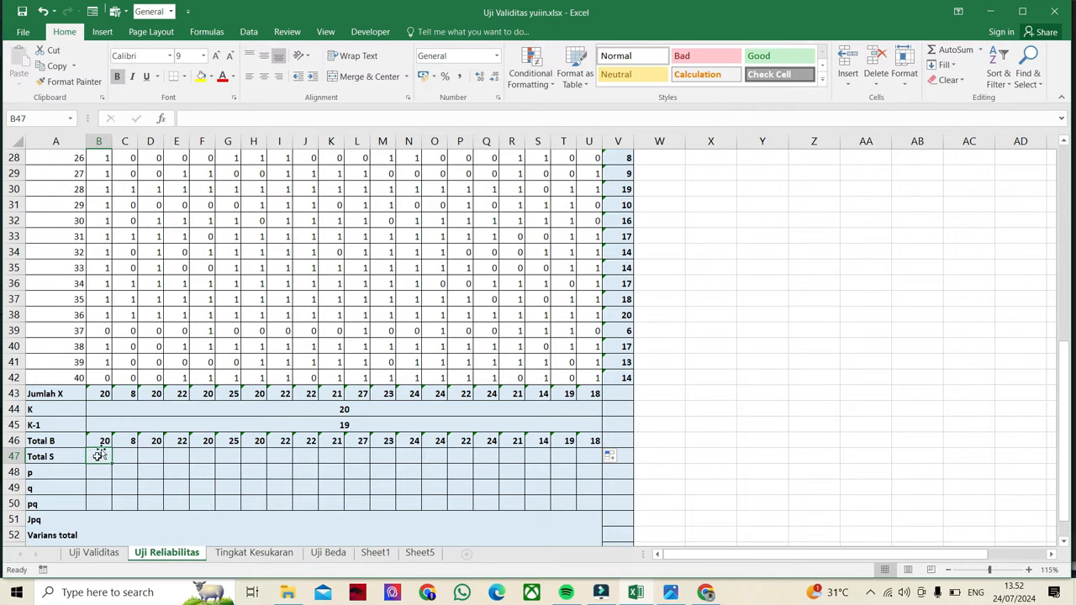
click(102, 441)
key(ctrl+c)
click(104, 456)
key(ctrl+v)
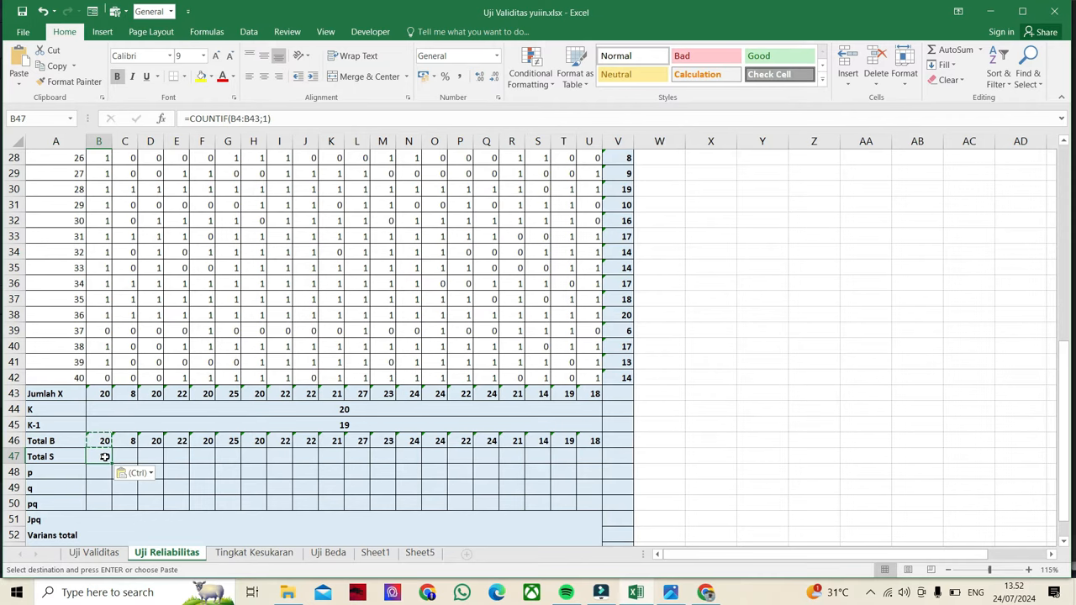
Step: Change the criterion in B47 so the formula reads =COUNTIF(B4:B43;0), and fill it across the Total S row to U47
double_click(104, 456)
click(169, 457)
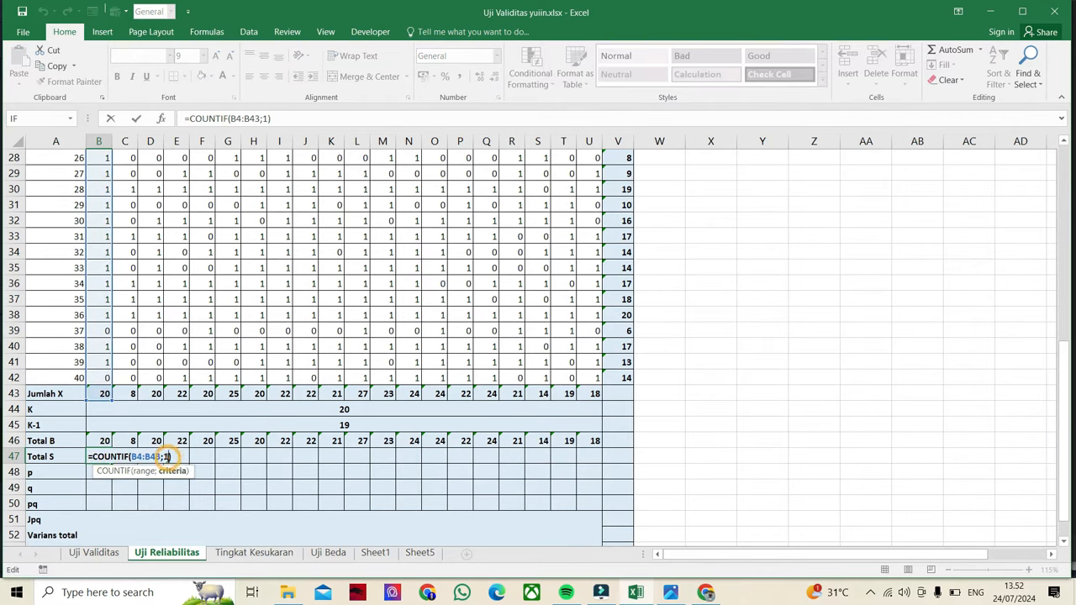
key(BackSpace)
text(0)
key(Return)
click(105, 454)
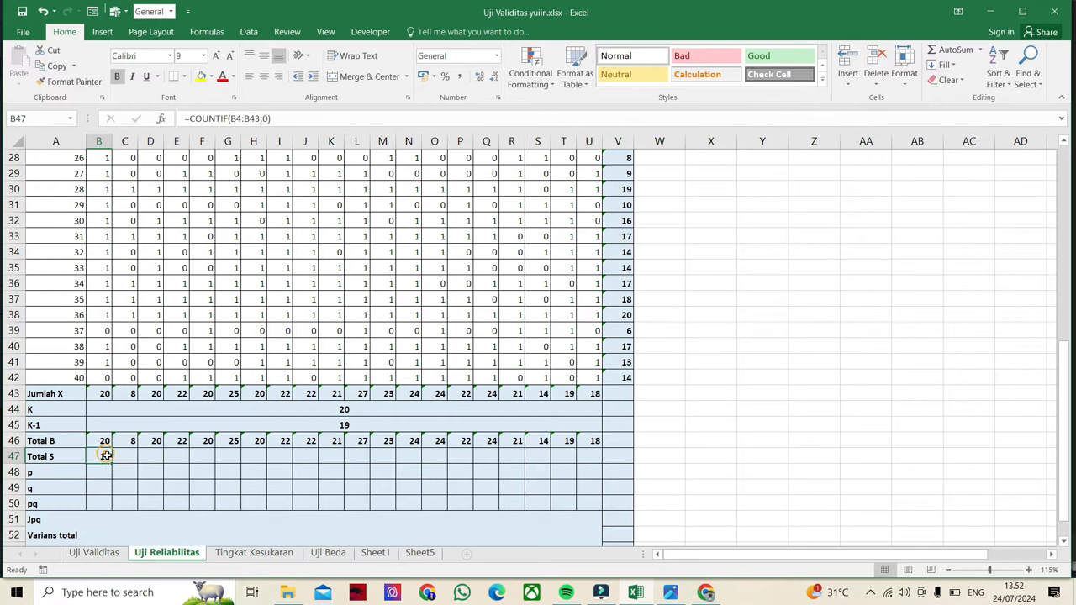
drag(112, 463, 596, 452)
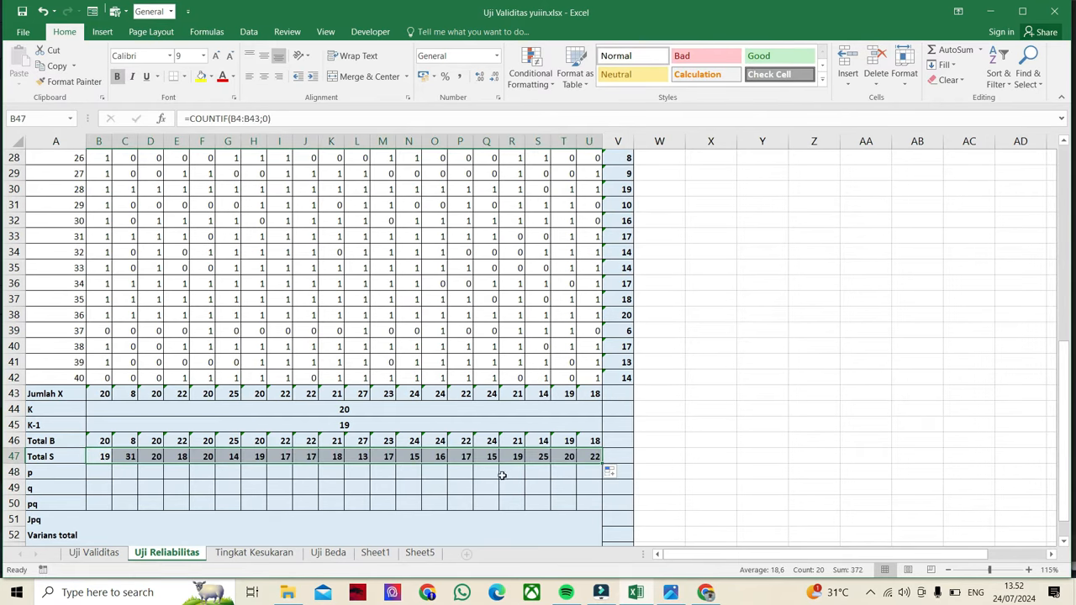
Step: Calculate p for each item with =B46/$A$42 in B48 and fill the formula across to U48
scroll(506, 474, down, 1)
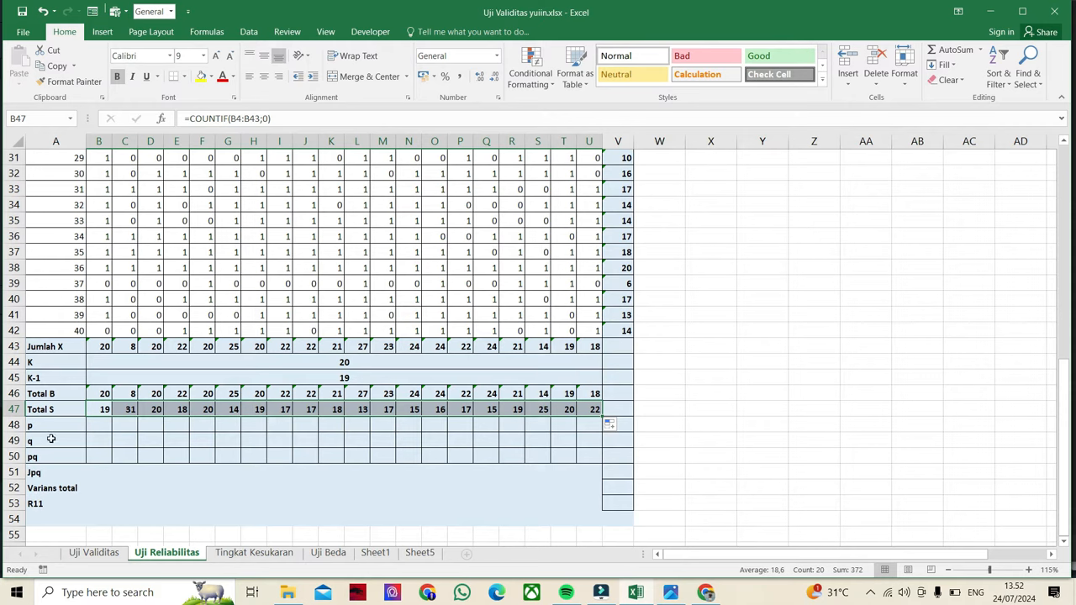
click(100, 426)
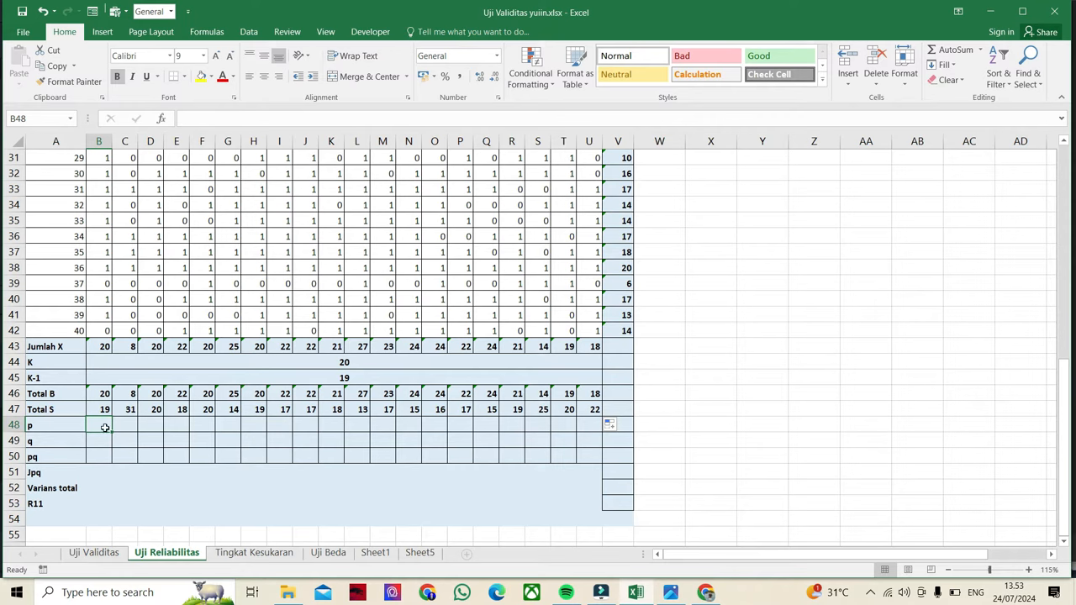
text(=)
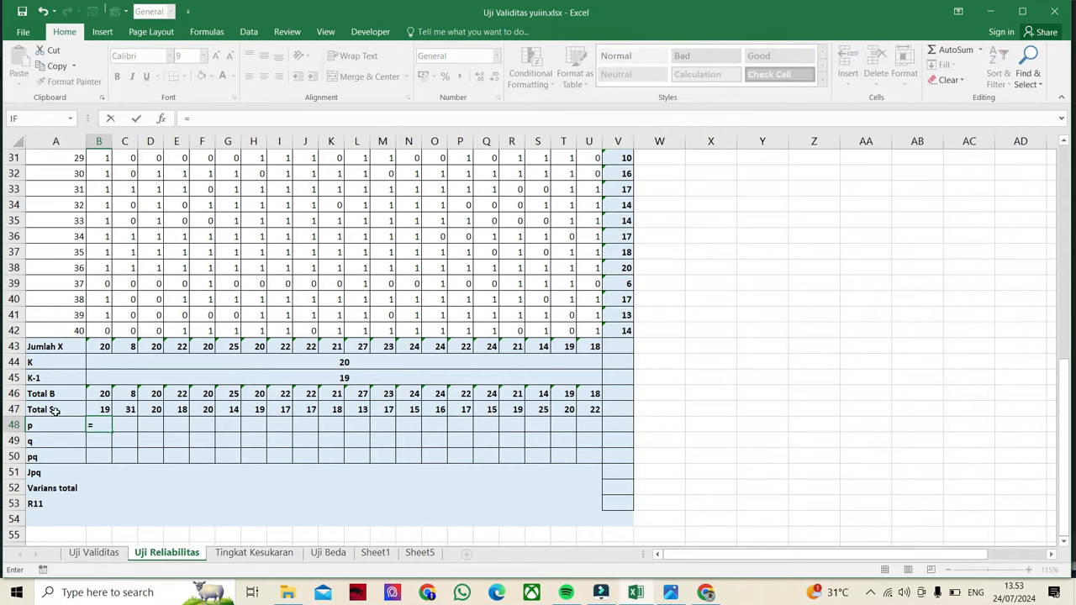
click(104, 394)
text(/)
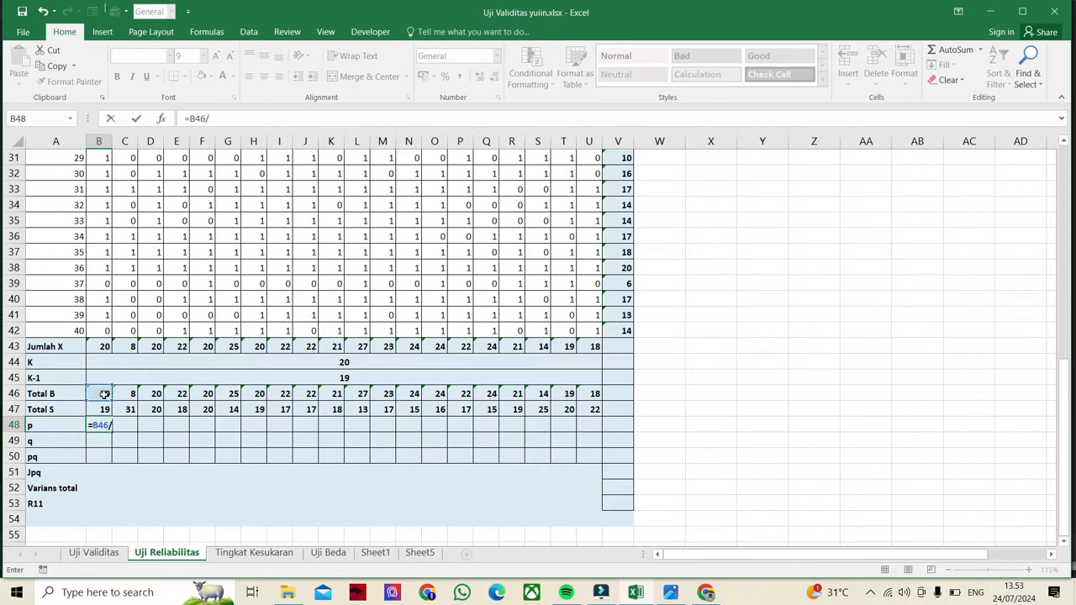
click(80, 331)
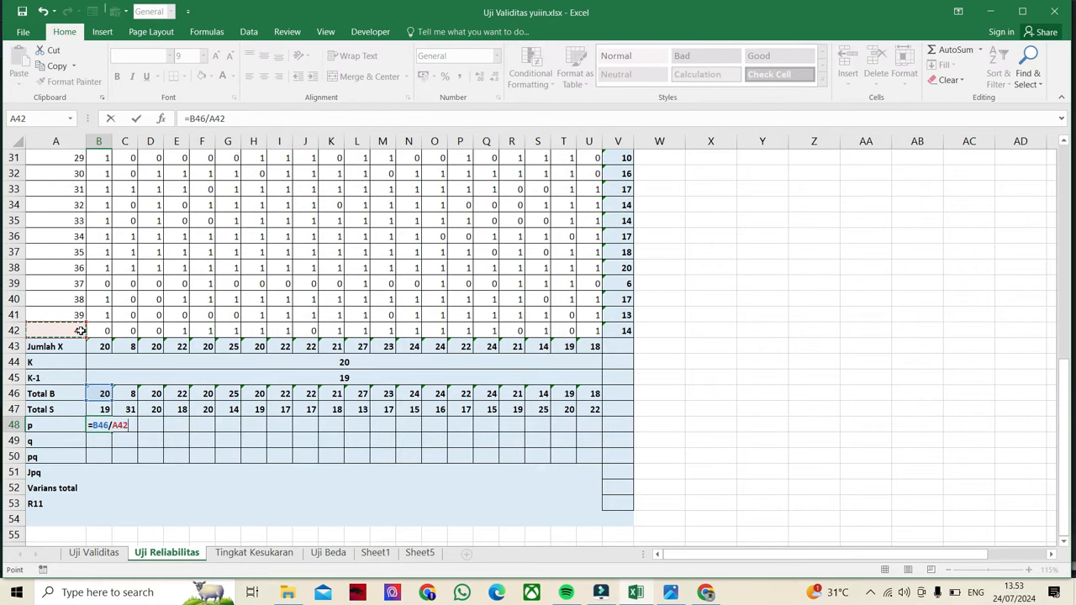
key(F4)
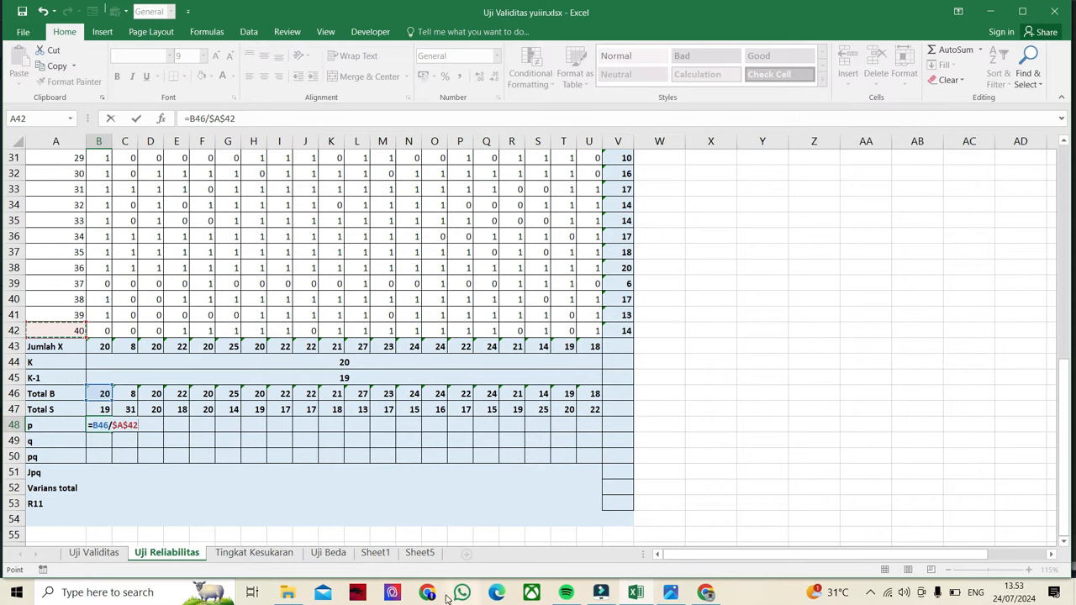
key(Return)
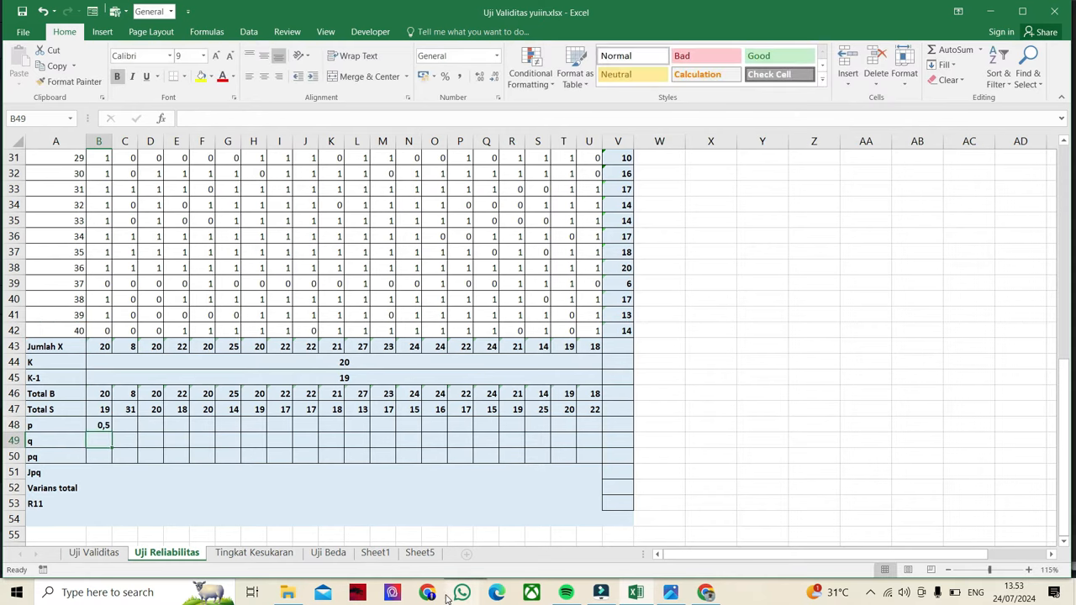
click(102, 426)
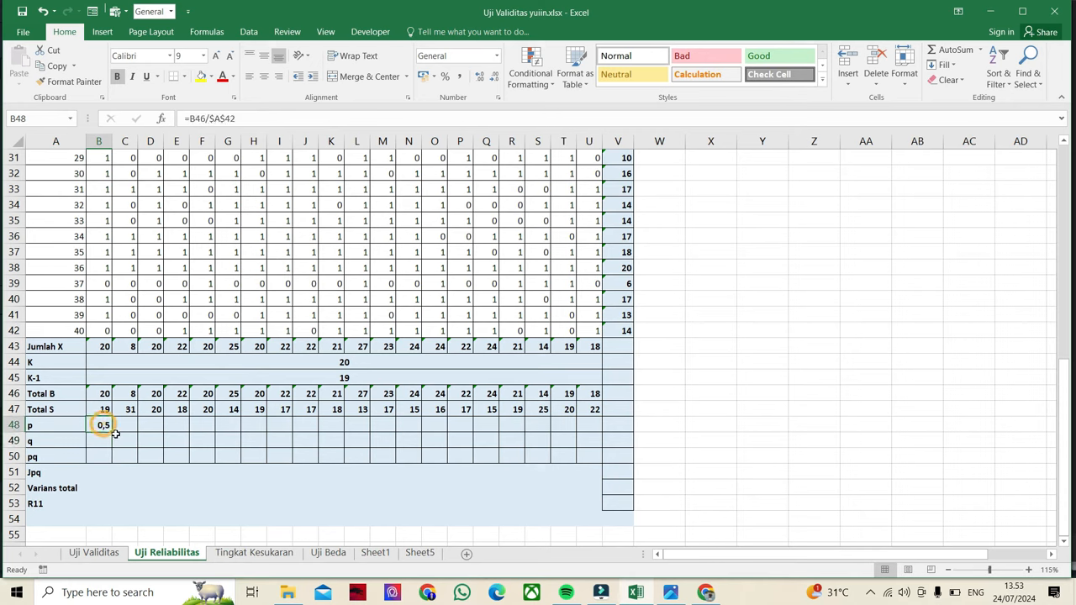
drag(111, 431, 593, 432)
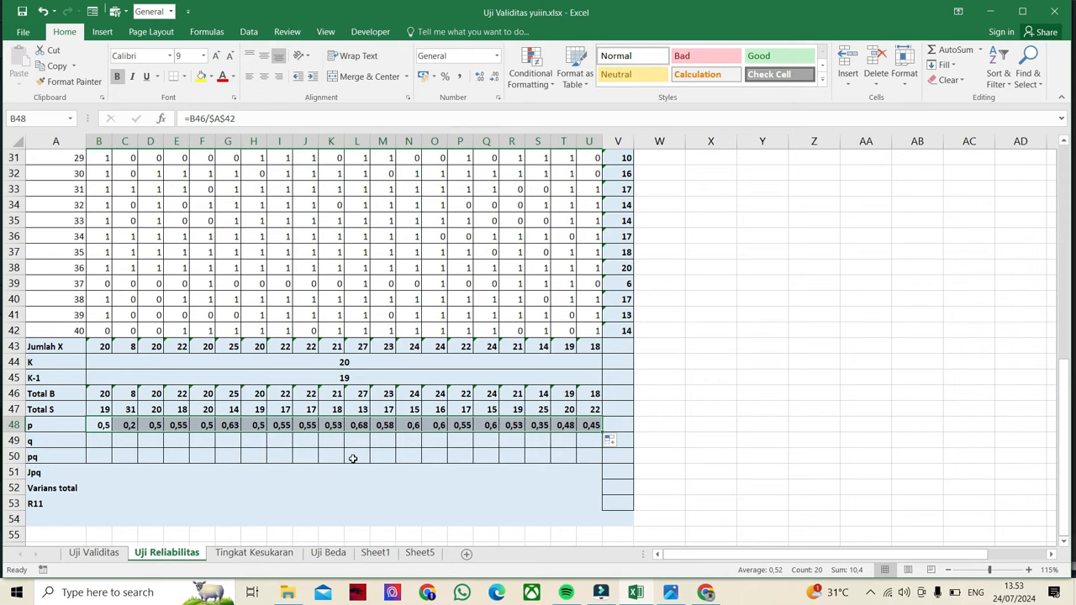
Step: Calculate q for each item with =1-B48 in B49 and fill the formula across to U49
click(103, 440)
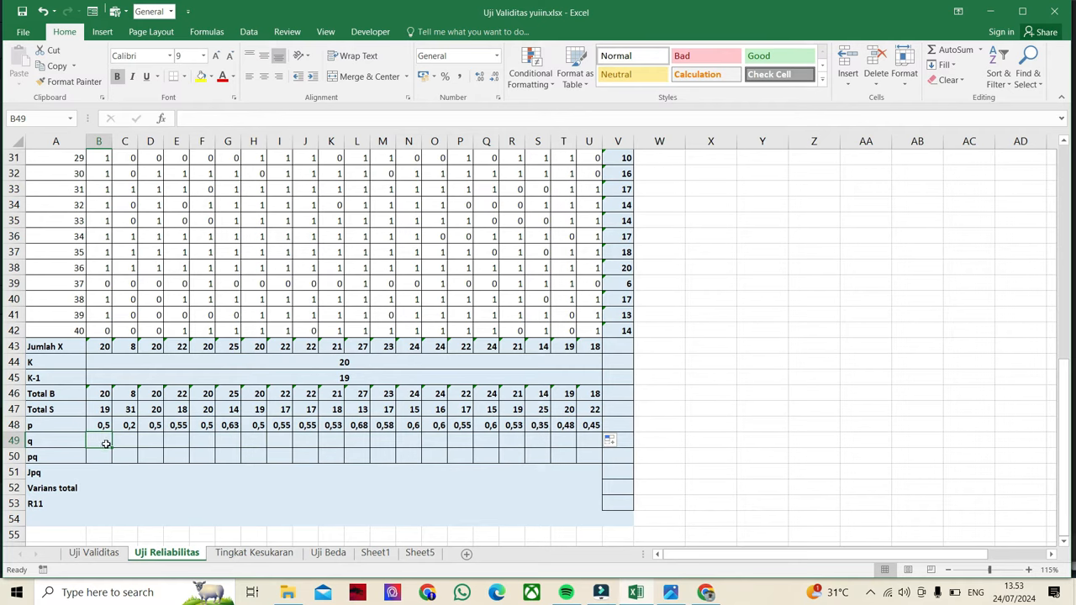
text(=1)
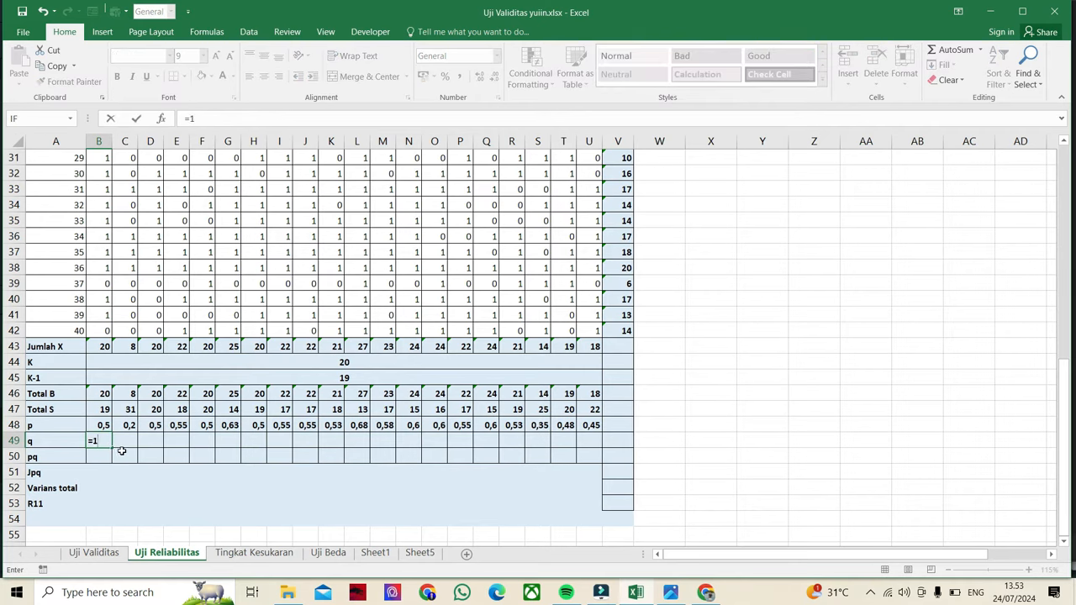
text(-)
click(98, 425)
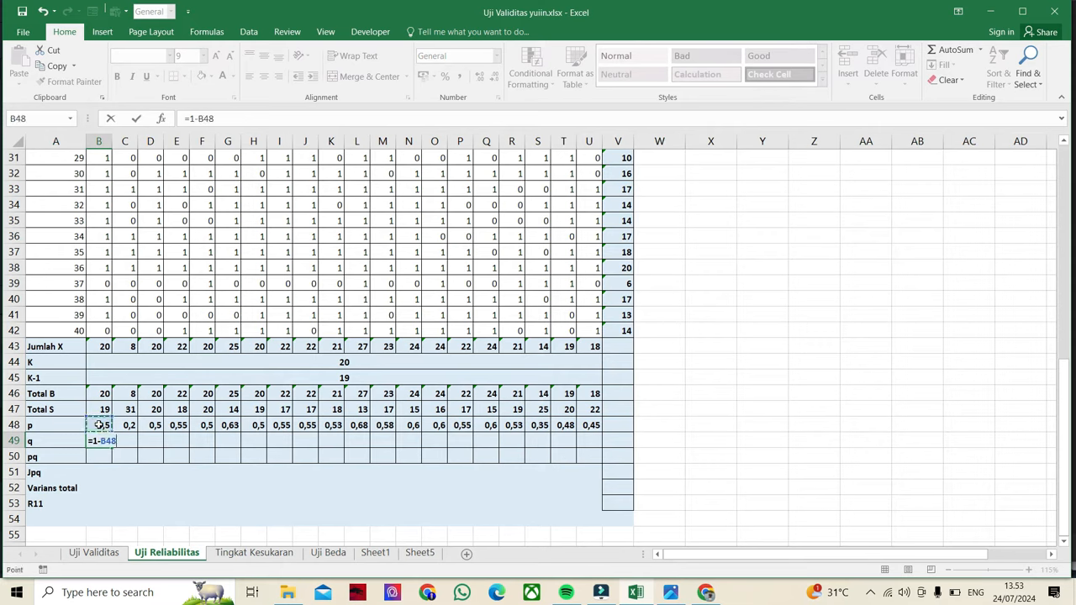
key(Return)
click(101, 440)
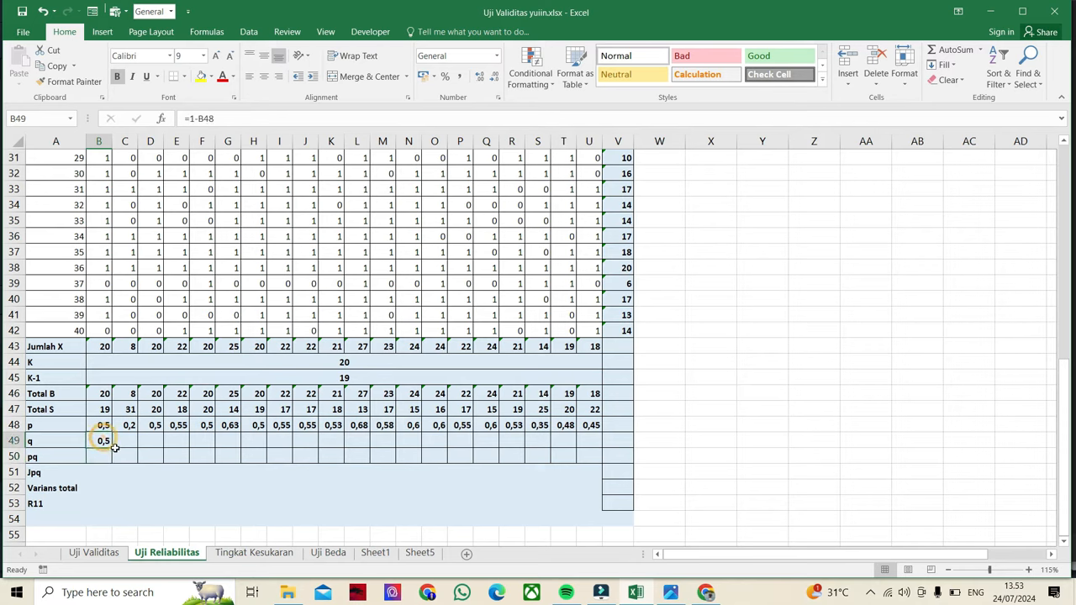
drag(112, 447, 592, 443)
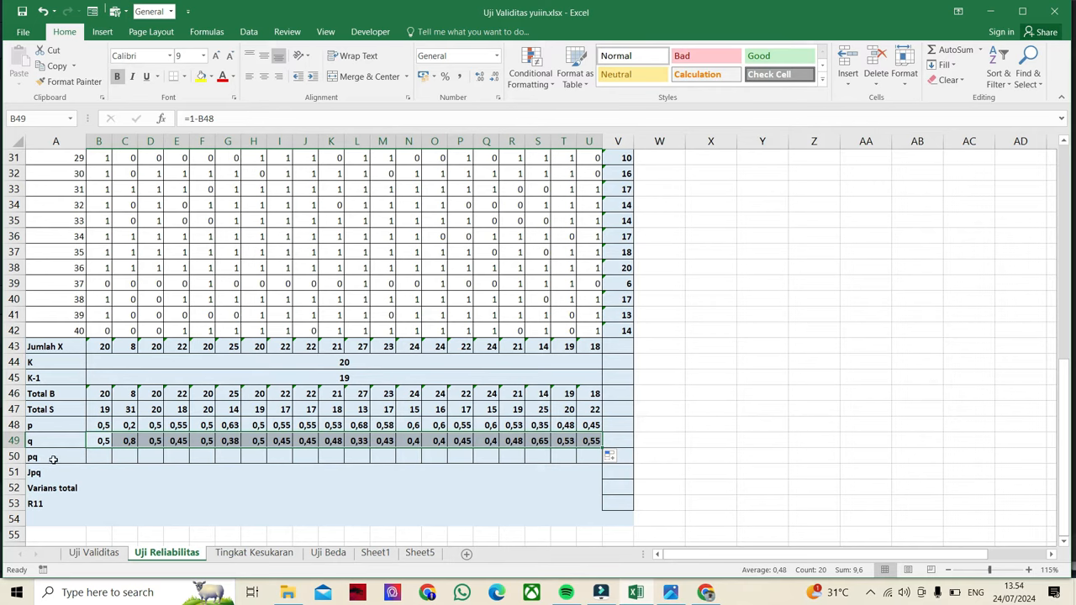
Step: Multiply p by q in the pq row with =B48*B49 in B50 and fill the formula across to U50
click(99, 457)
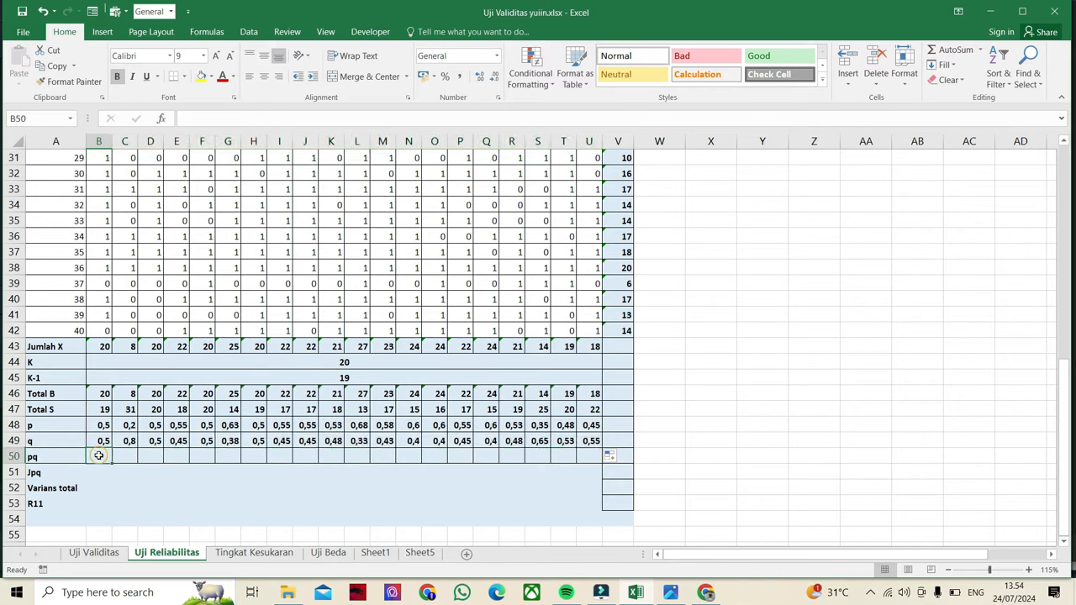
text(=)
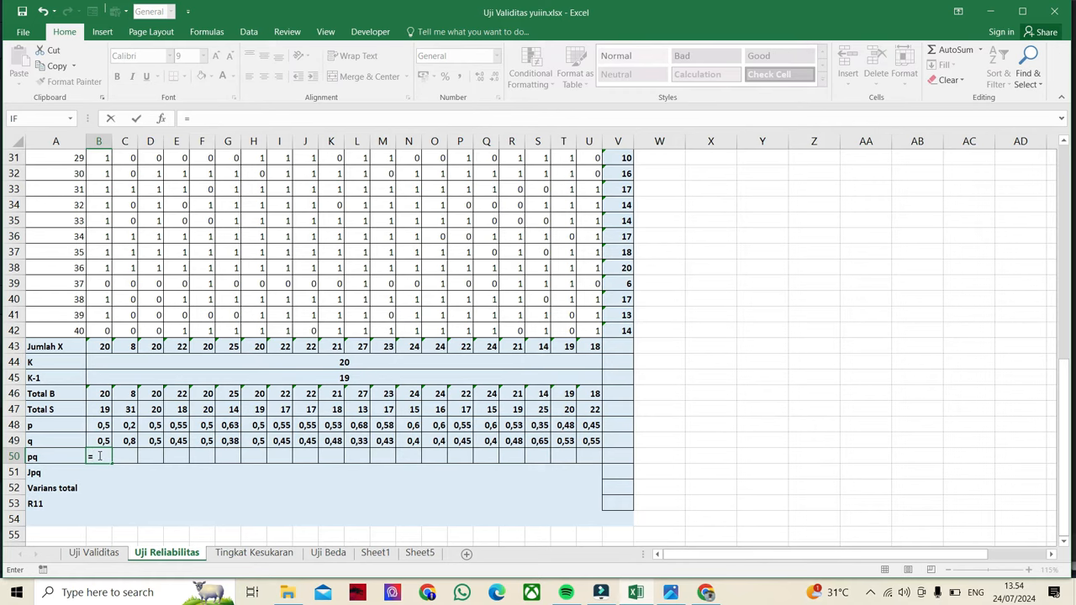
click(101, 424)
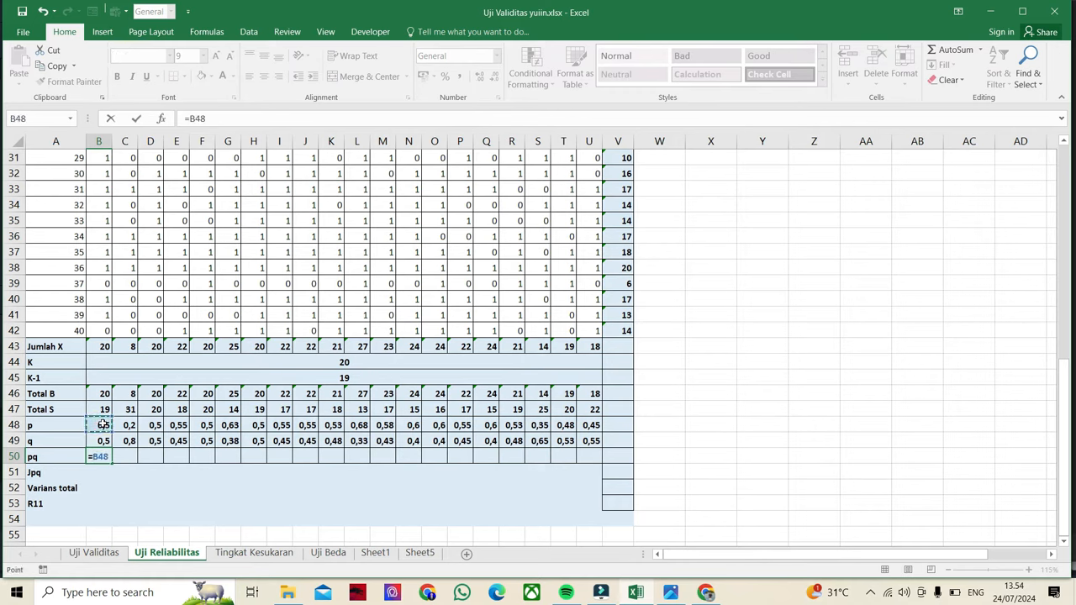
text(*)
click(104, 441)
key(ctrl+Return)
key(Return)
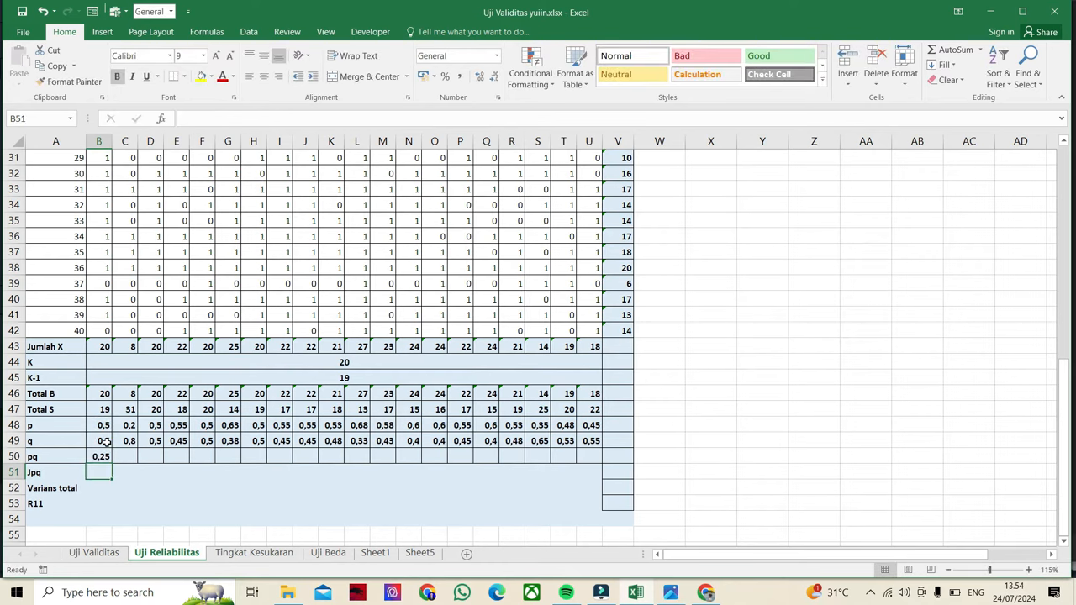
click(104, 454)
drag(111, 463, 593, 452)
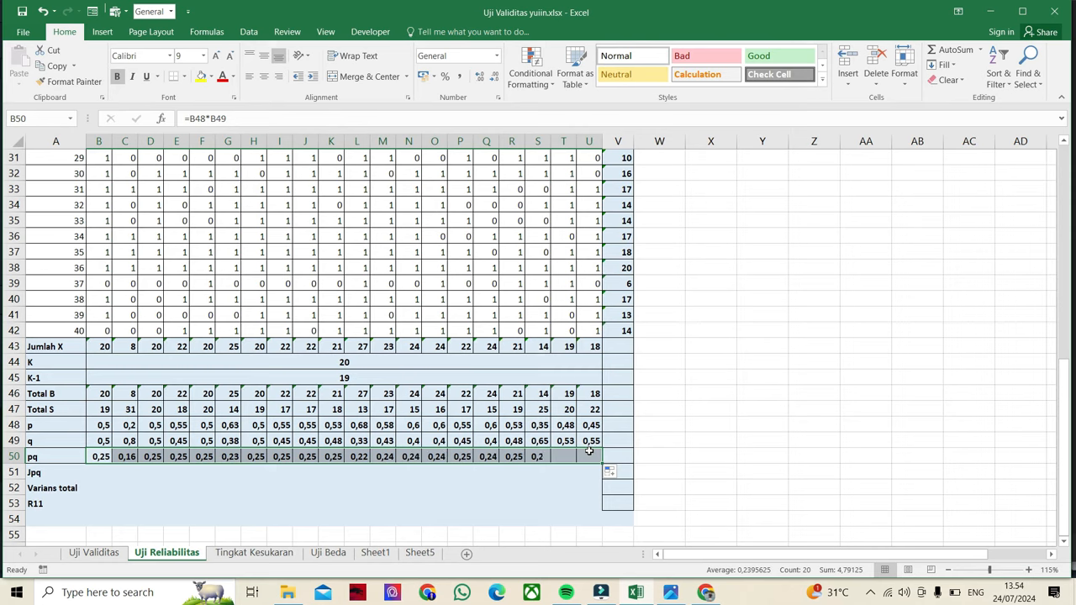
Step: Check the r11 formula in Capture.JPG, and total the pq row in the Jpq cell B51 with =SUM(B50:U50)
click(94, 476)
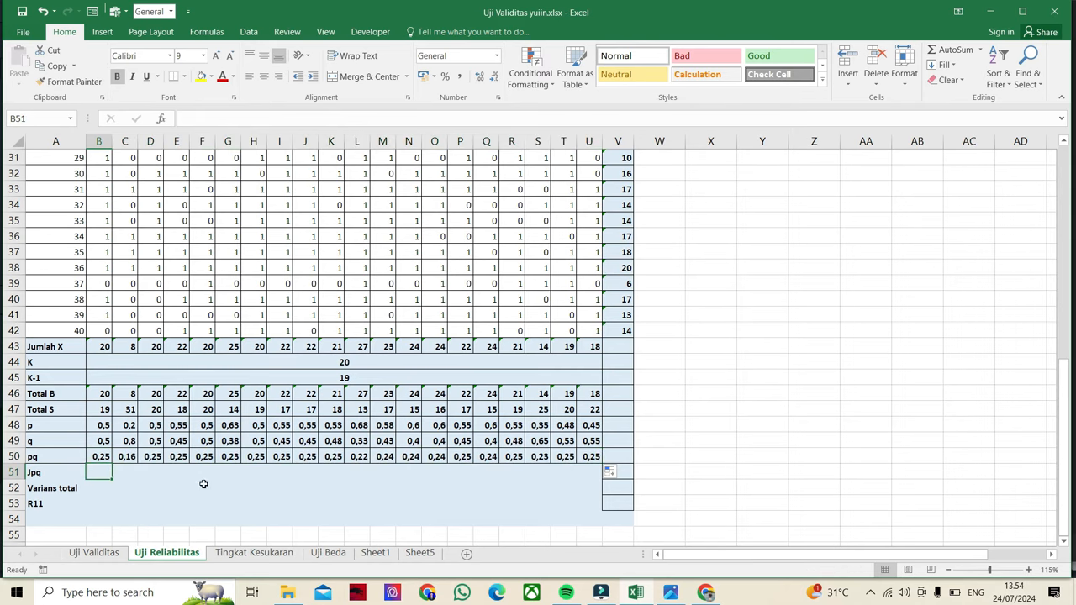
scroll(482, 428, up, 4)
scroll(483, 427, down, 4)
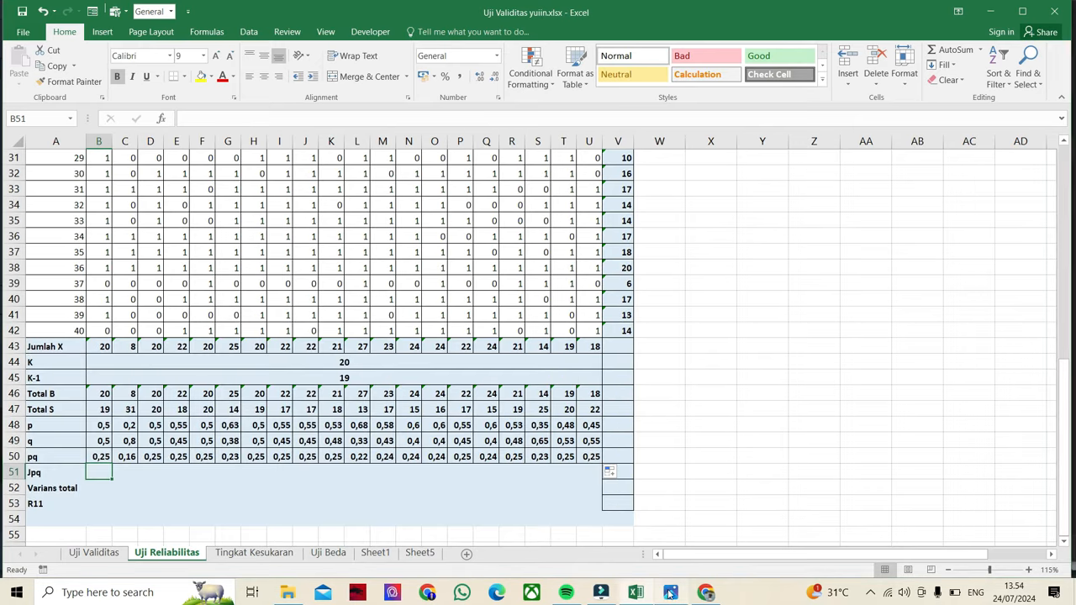
click(670, 592)
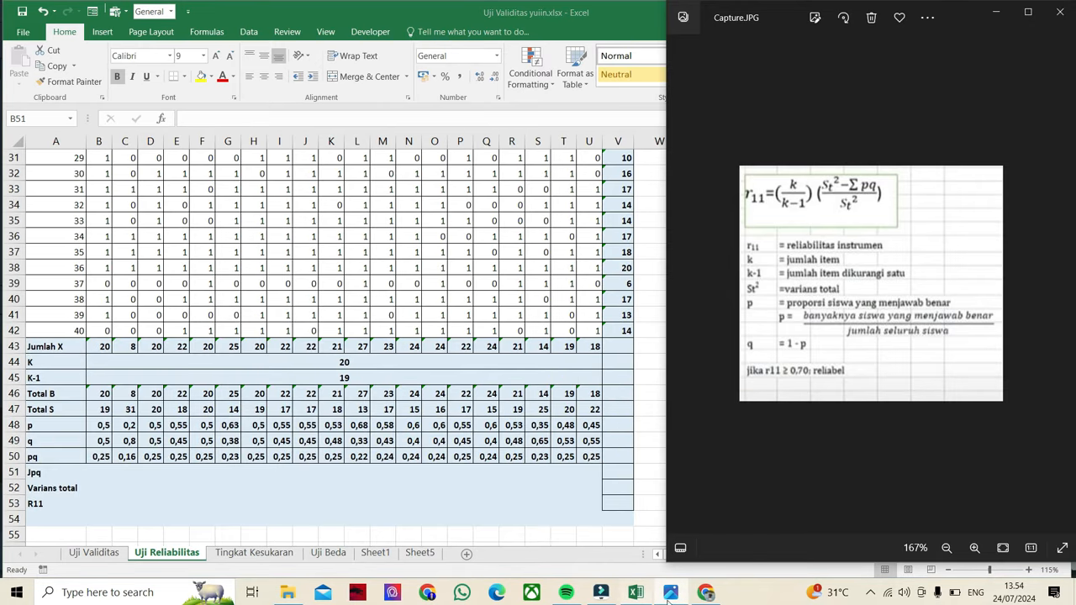
click(114, 473)
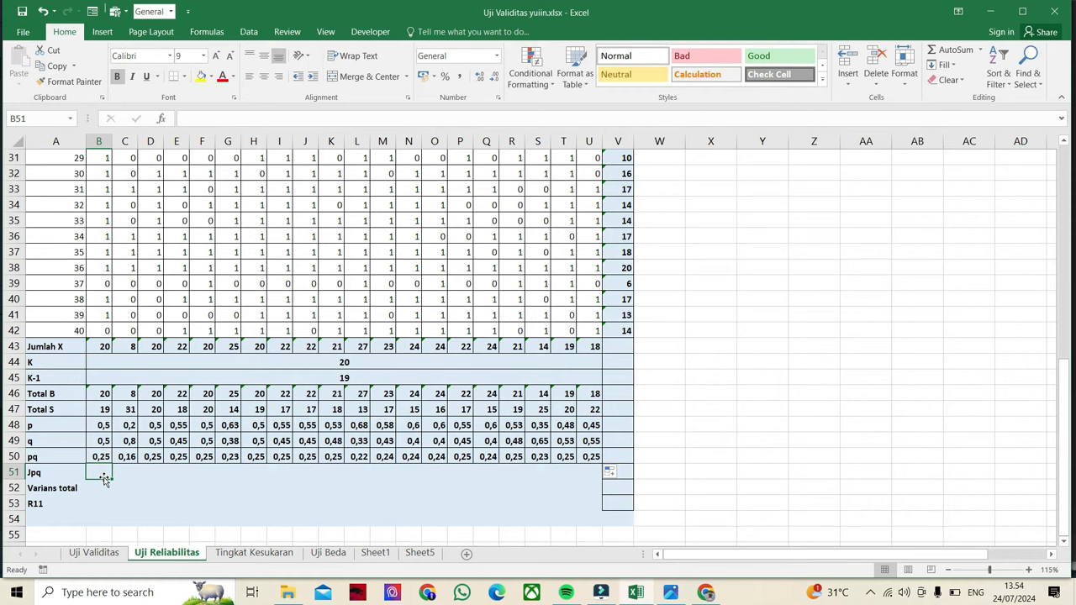
text(=su)
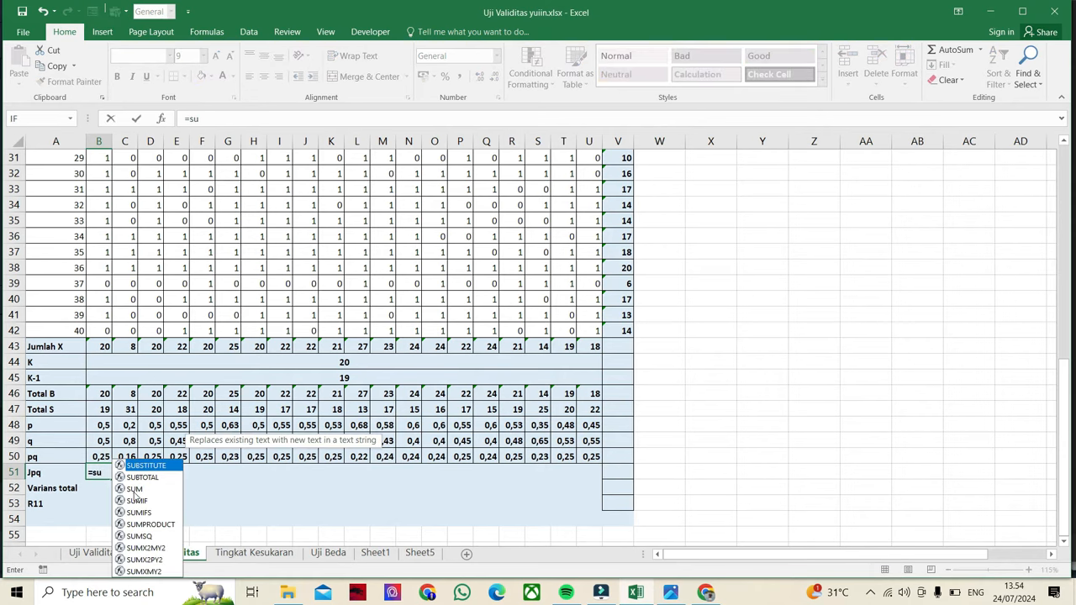
double_click(135, 490)
drag(100, 456, 579, 454)
text())
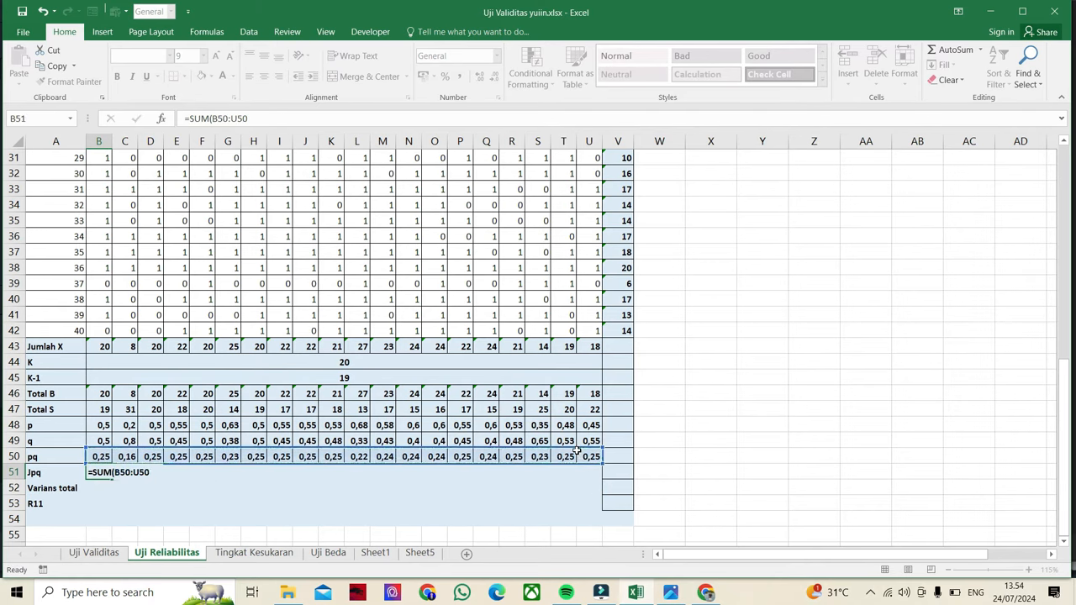
key(Return)
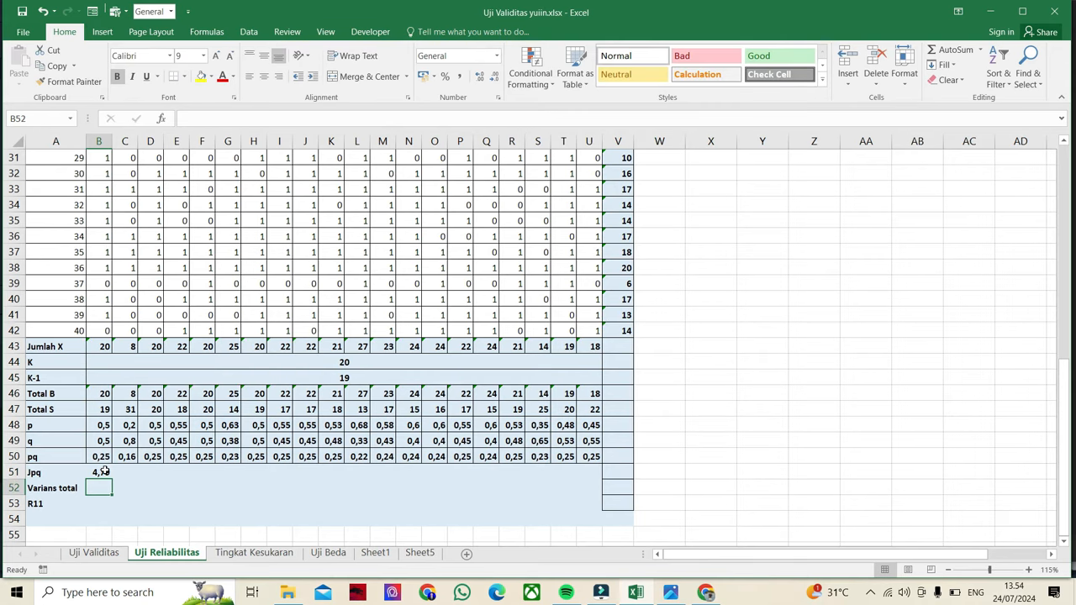
Step: Calculate the total variance of the respondents' scores in the Varians total cell B52 with VAR.P over V3:V42
scroll(101, 472, down, 2)
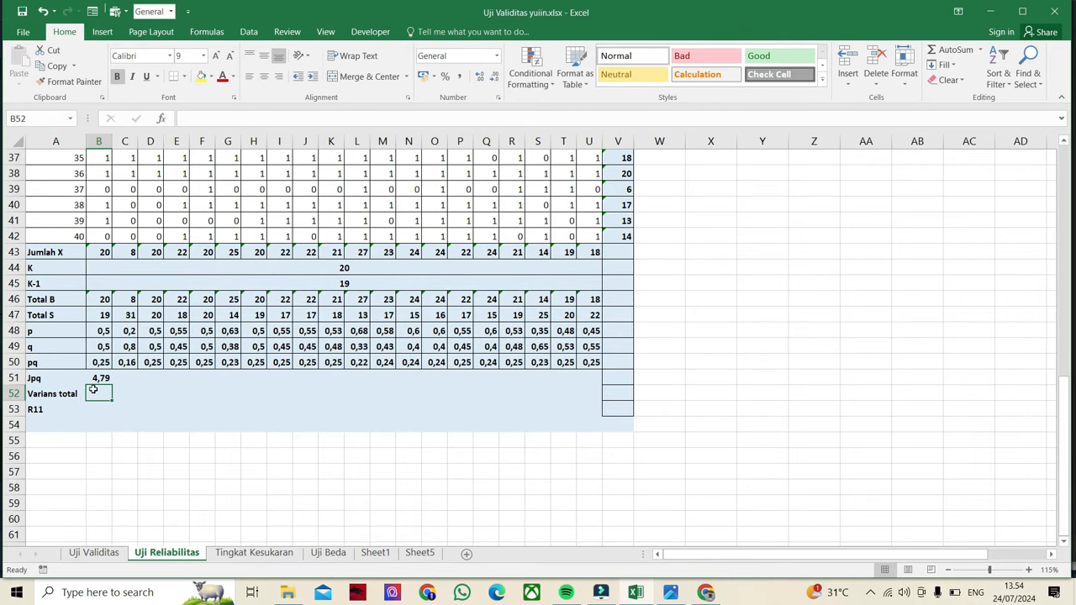
scroll(148, 395, up, 6)
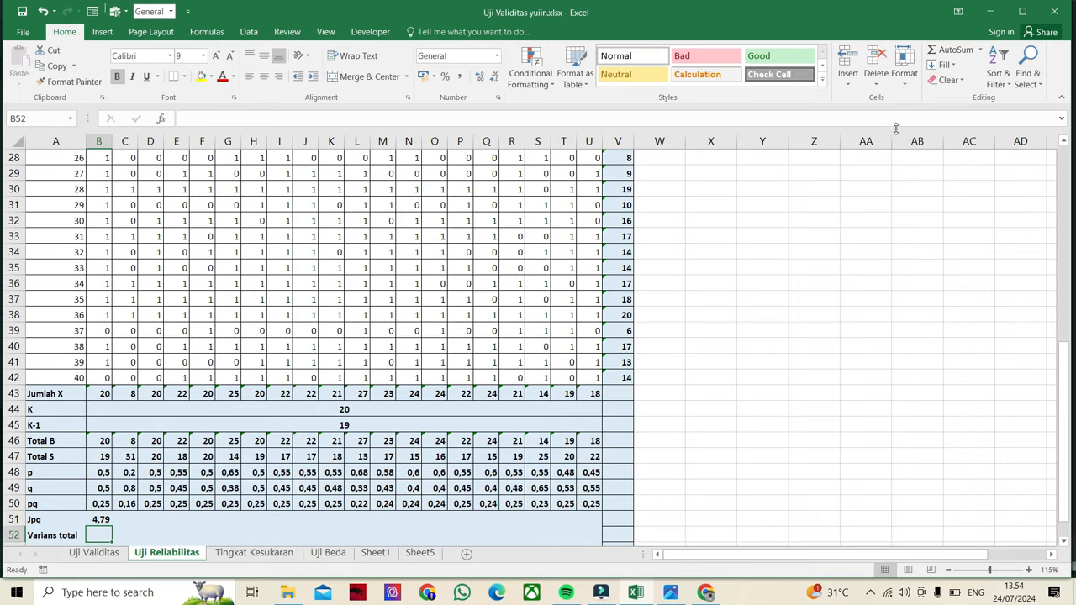
scroll(708, 425, down, 6)
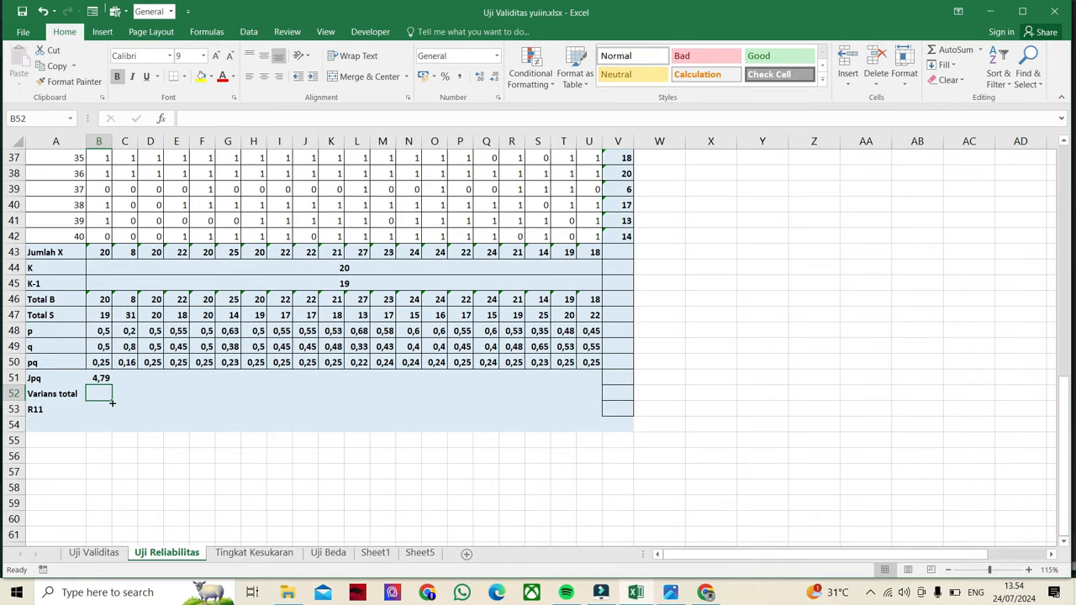
text(=var)
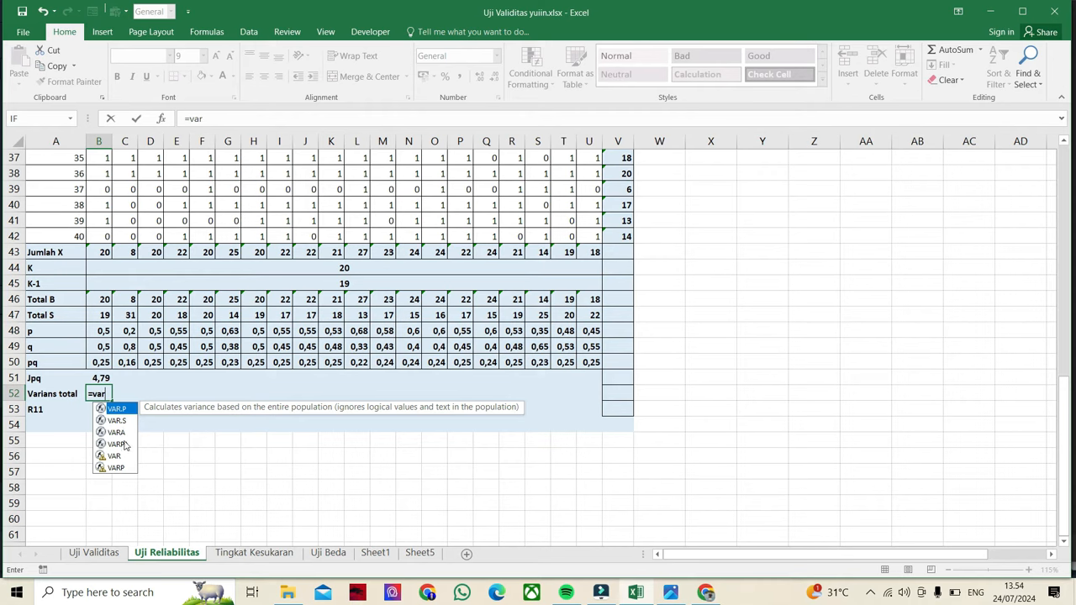
double_click(118, 408)
scroll(624, 194, up, 12)
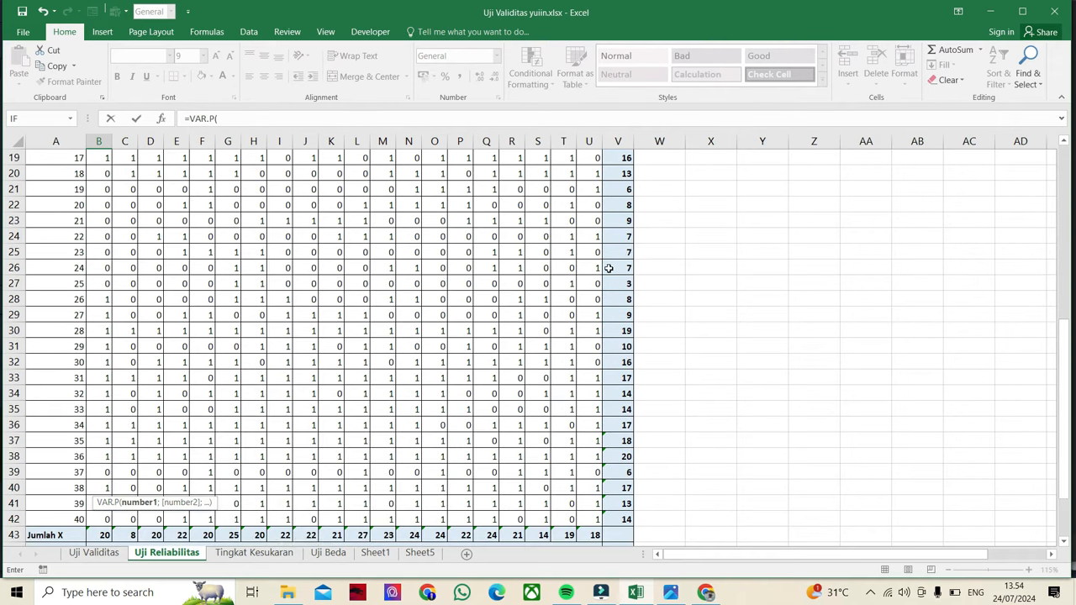
drag(623, 193, 620, 456)
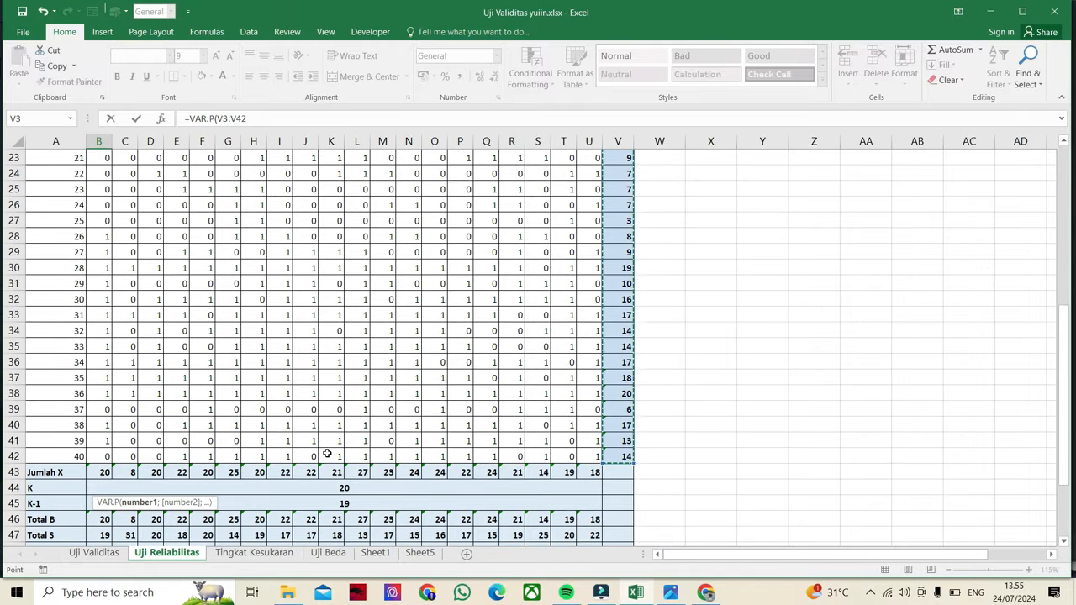
scroll(328, 454, down, 2)
scroll(261, 426, down, 2)
key(Return)
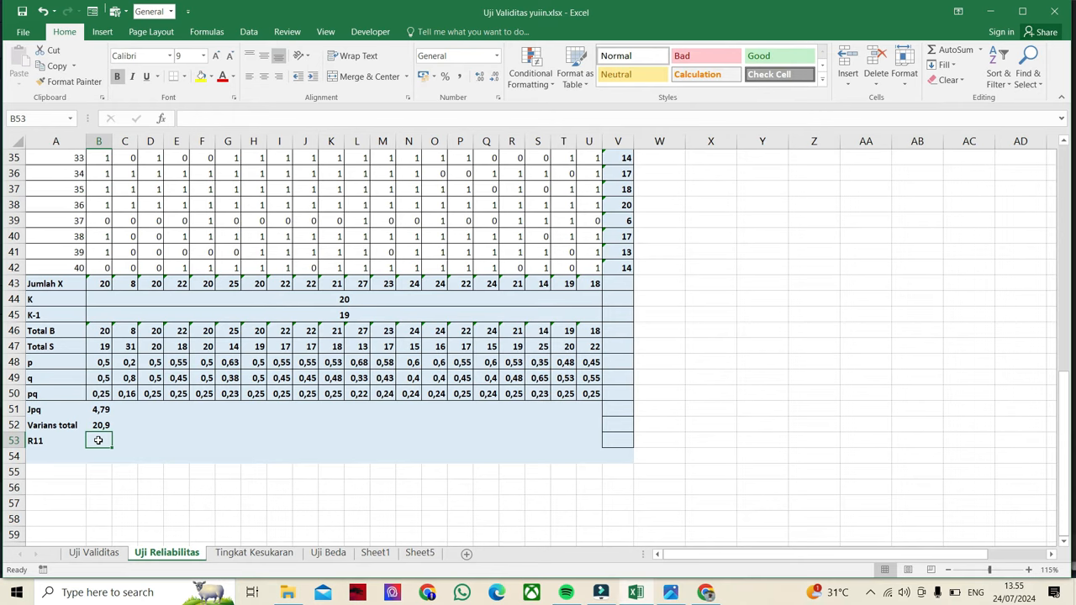
Step: Check the r11 formula in Capture.JPG and start the R11 formula in B53 with the k/(k-1) factor, =(B44/B45)*
text(=)
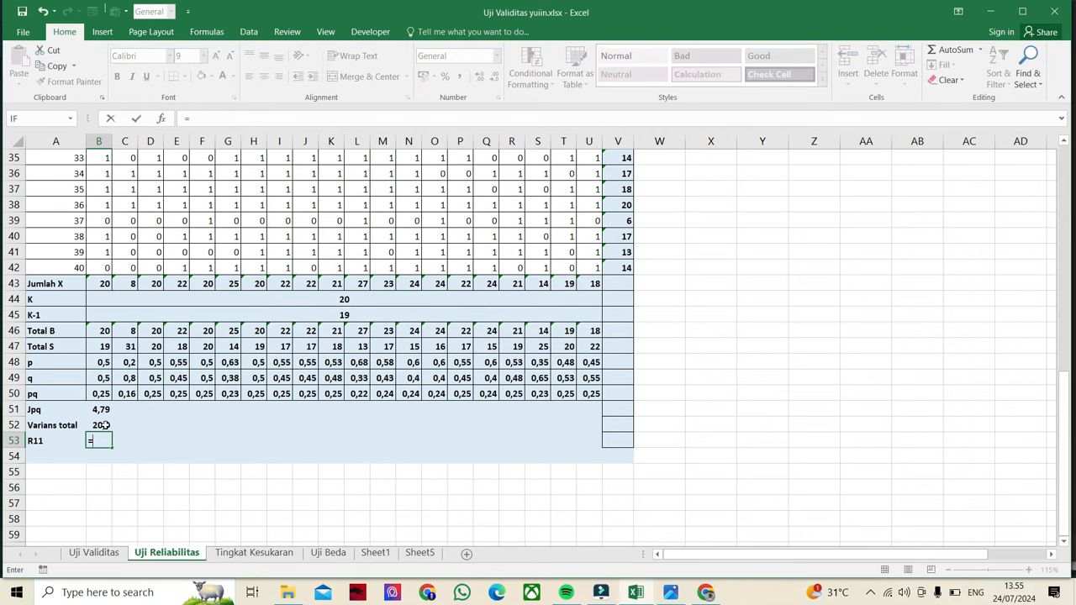
click(672, 592)
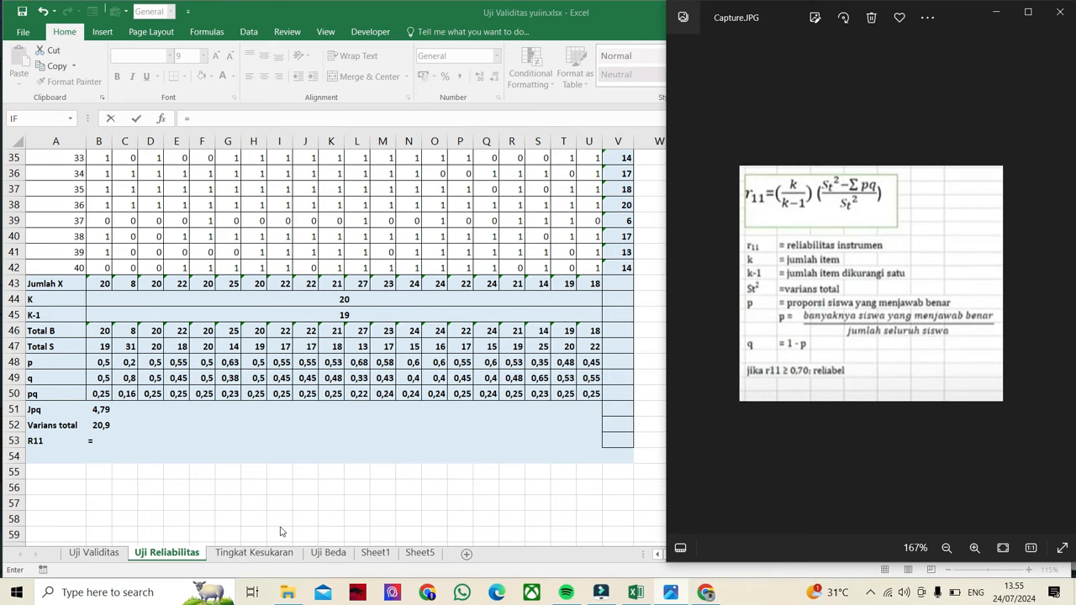
click(100, 438)
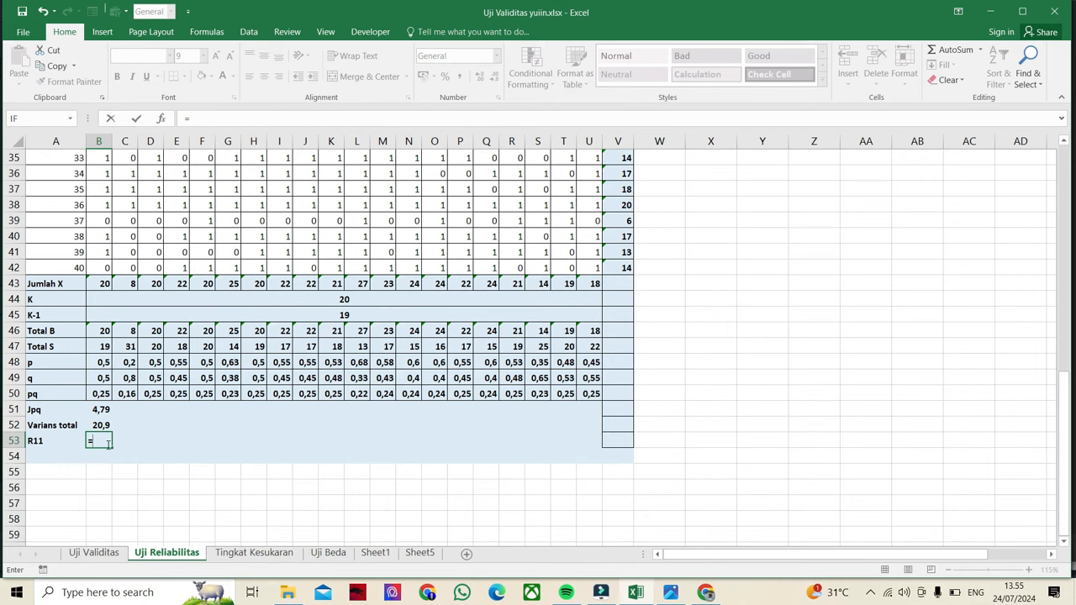
click(345, 302)
text(/)
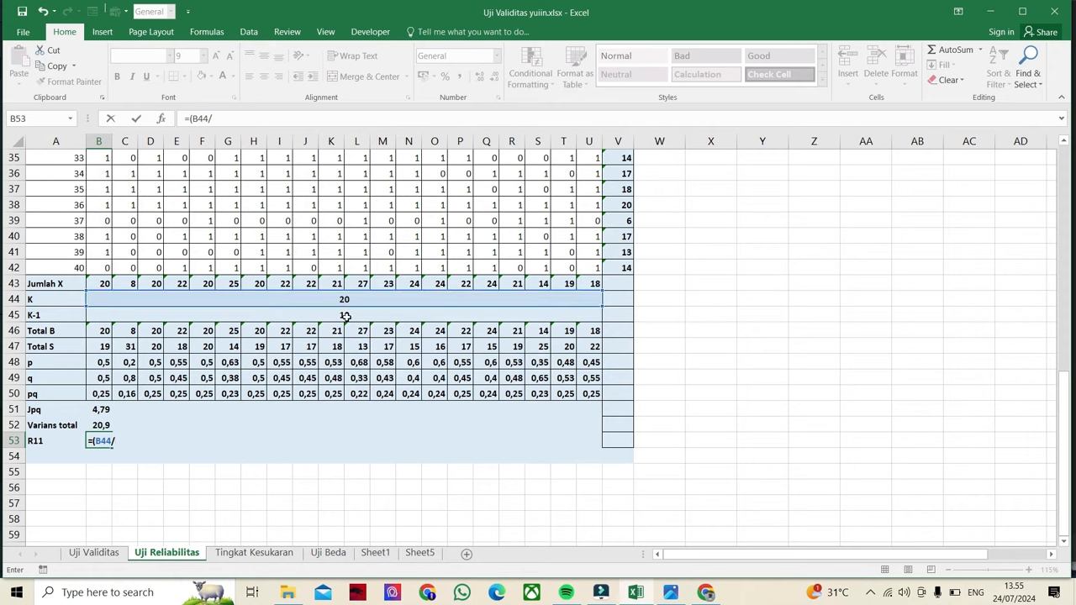
click(346, 316)
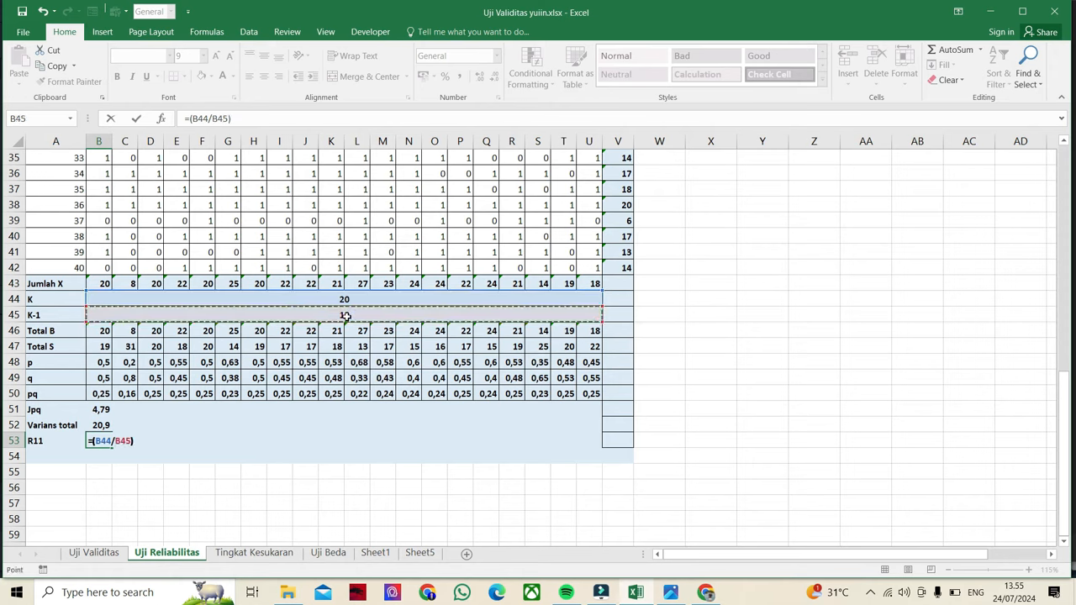
text()*)
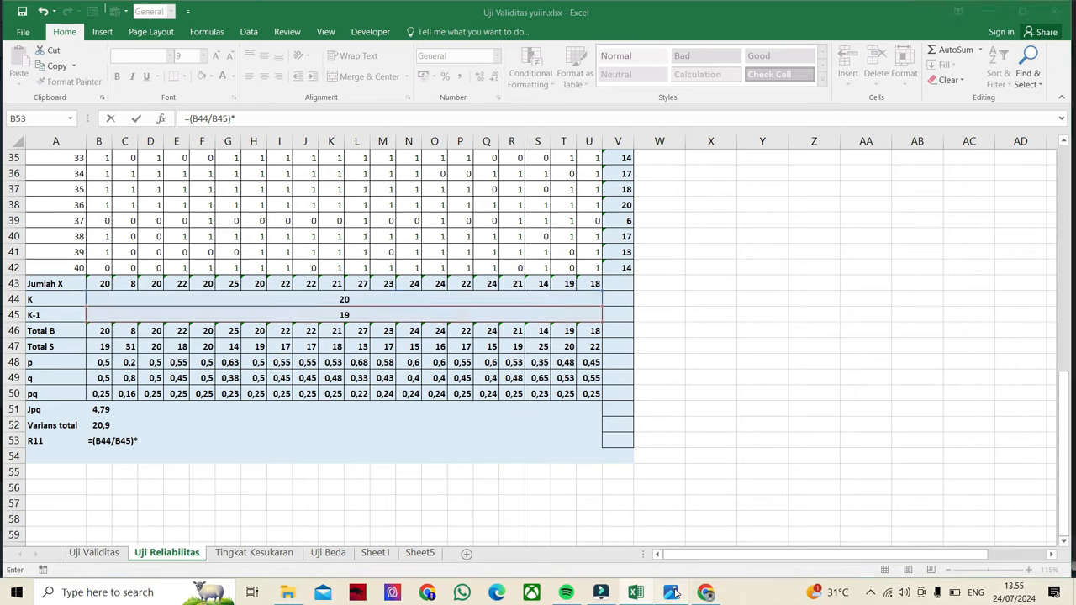
Step: Complete the R11 formula in B53 as =(B44/B45)*(B52-B51)/B52, checking it against the reference formula in Capture.JPG
click(671, 593)
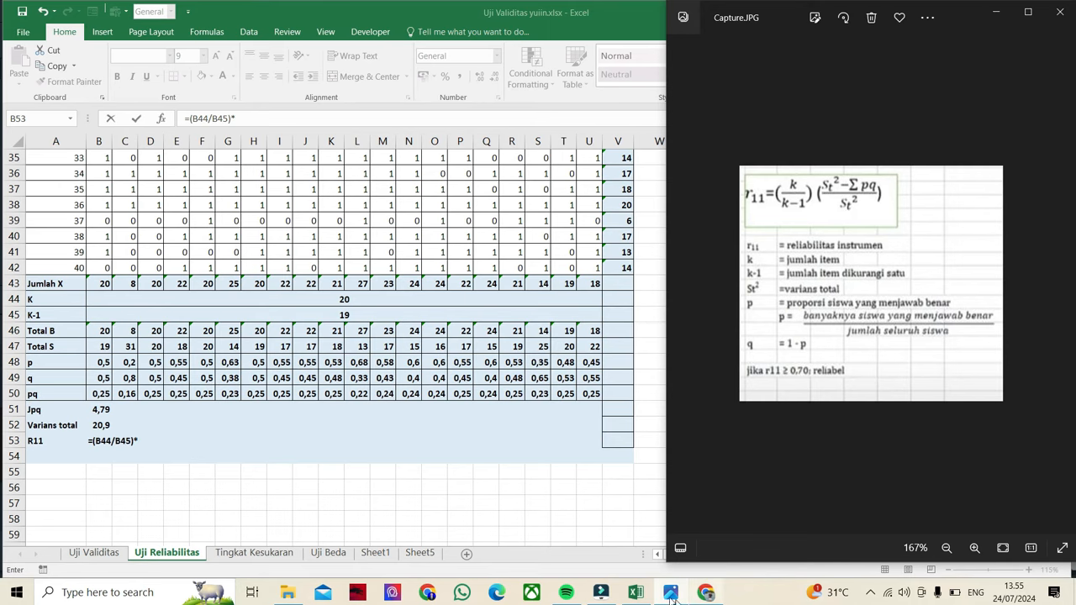
click(146, 440)
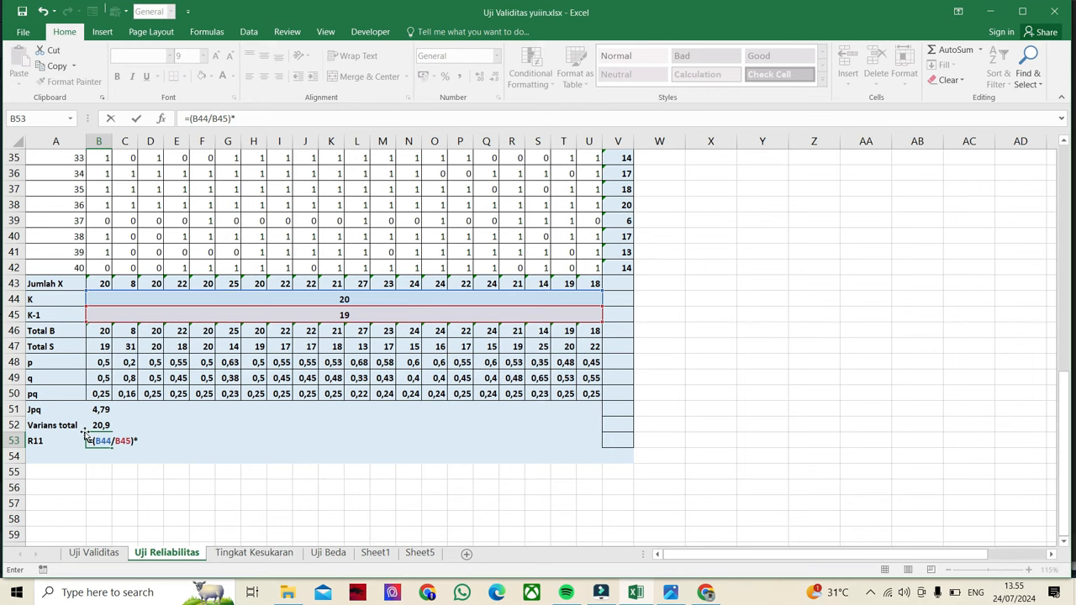
click(101, 425)
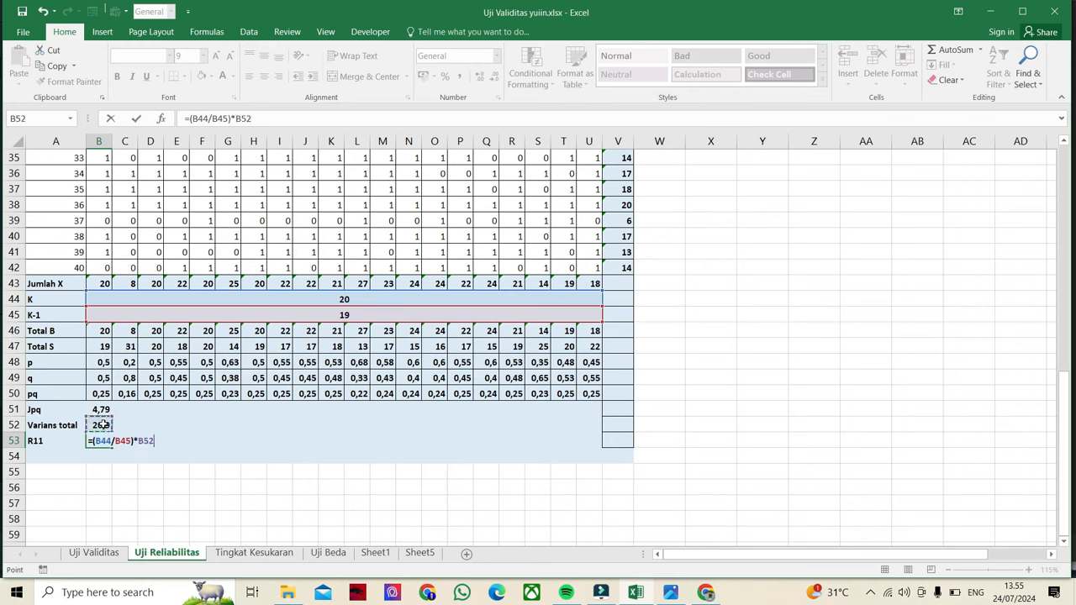
key(BackSpace)
key(BackSpace)
key(BackSpace)
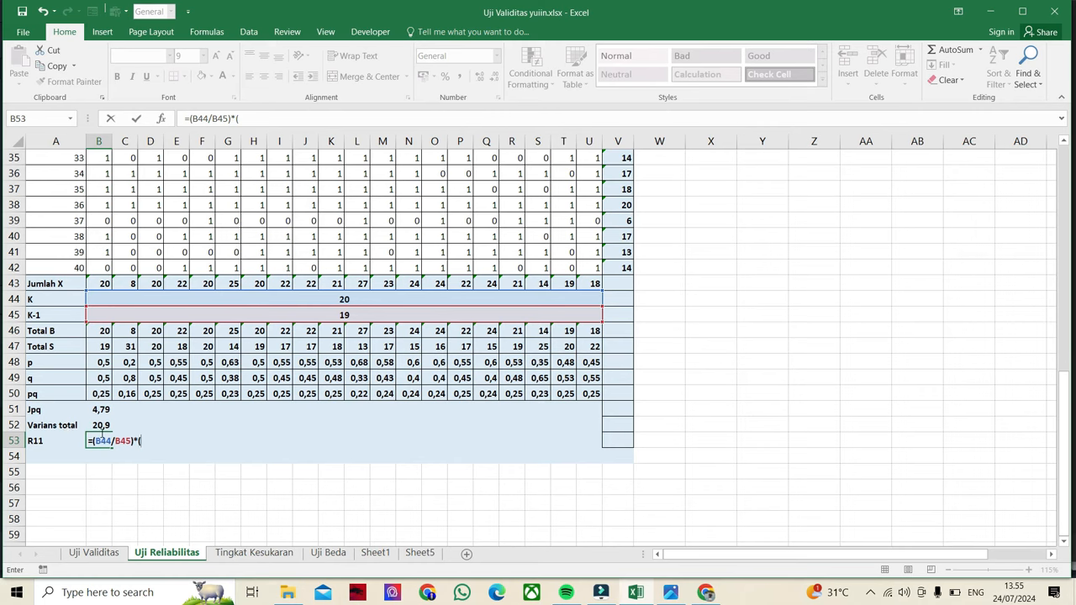
click(101, 425)
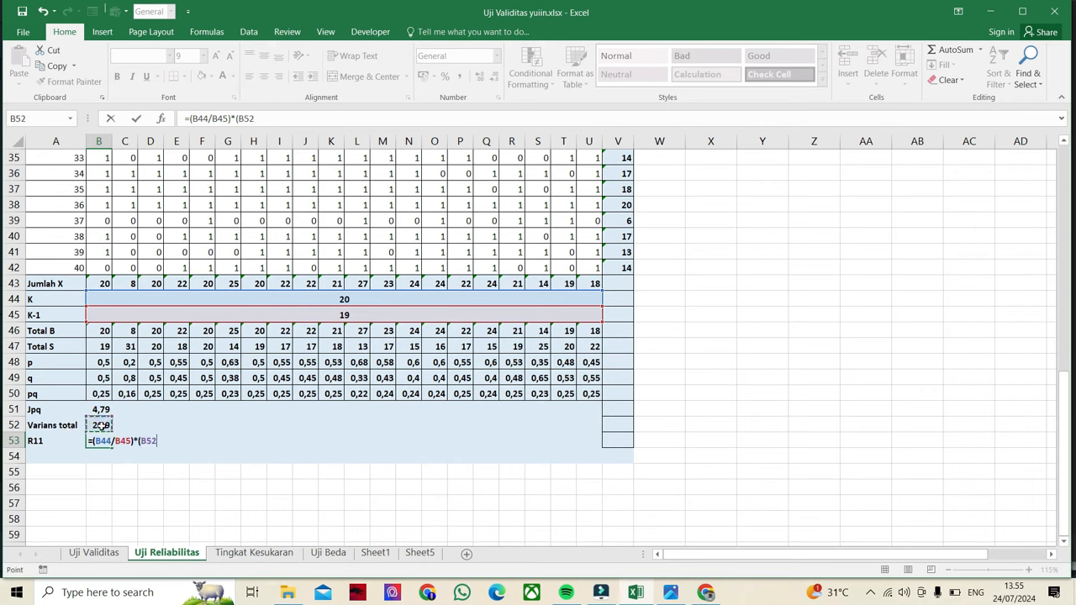
click(100, 410)
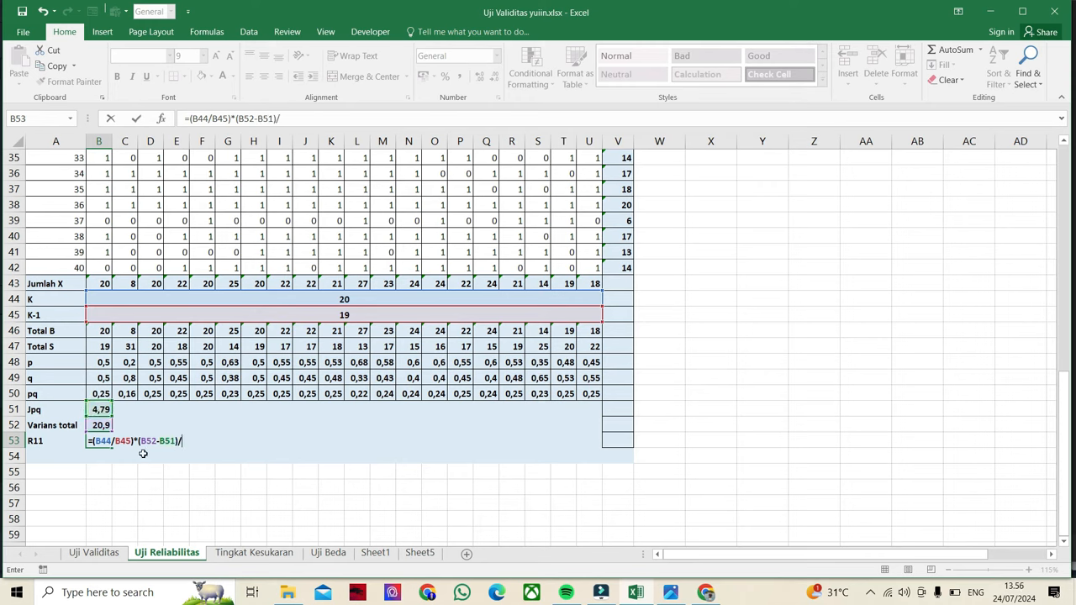
click(99, 426)
click(670, 595)
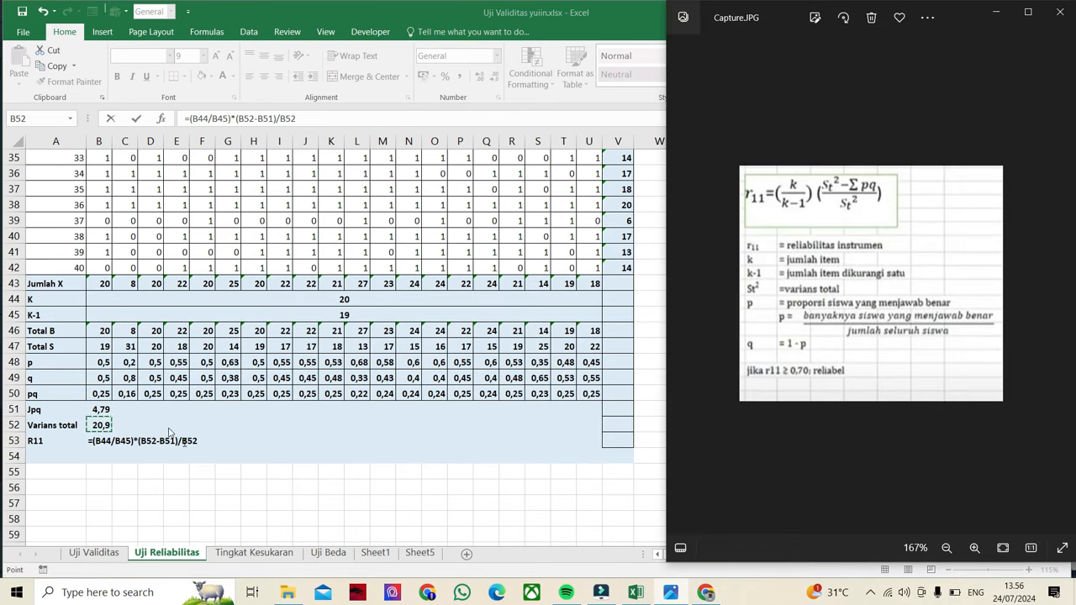
click(221, 448)
key(Return)
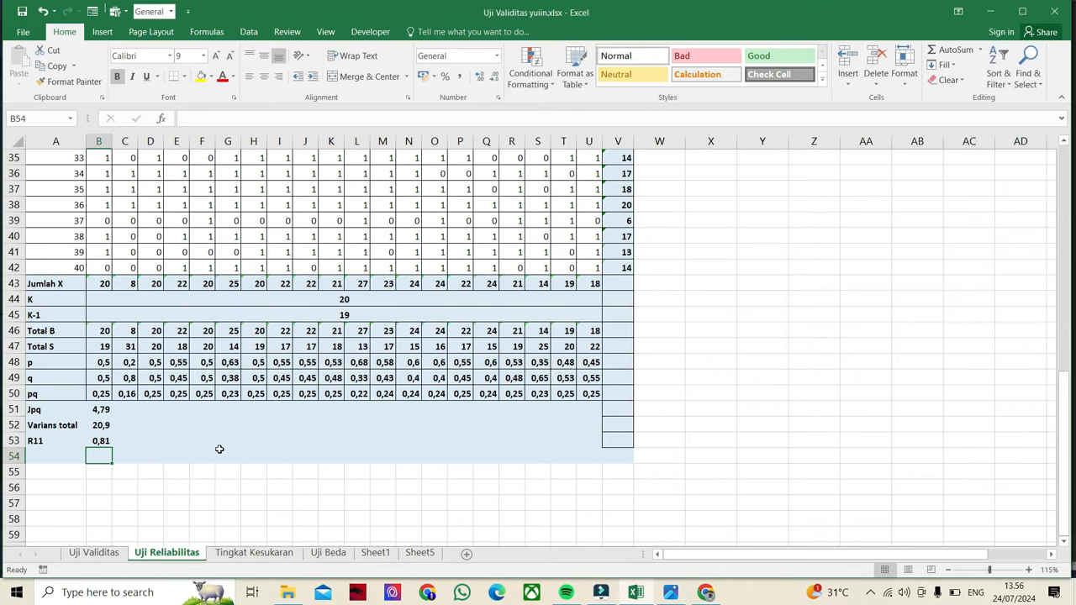
Step: Review the R11 formula in B53, and merge and center the empty cells C53:U53 beside it
click(102, 441)
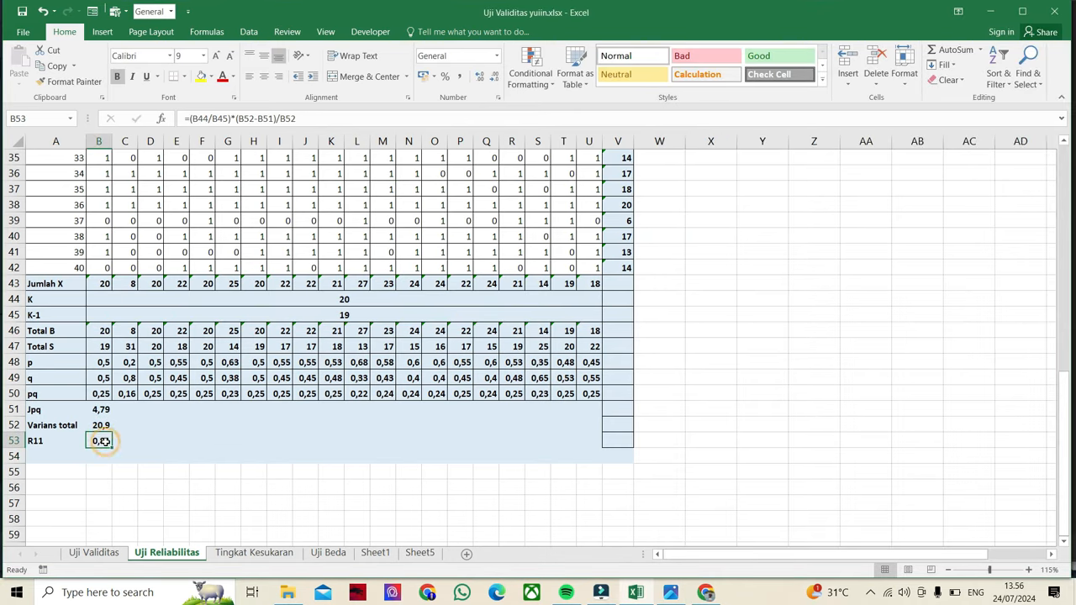
click(143, 440)
drag(127, 441, 595, 438)
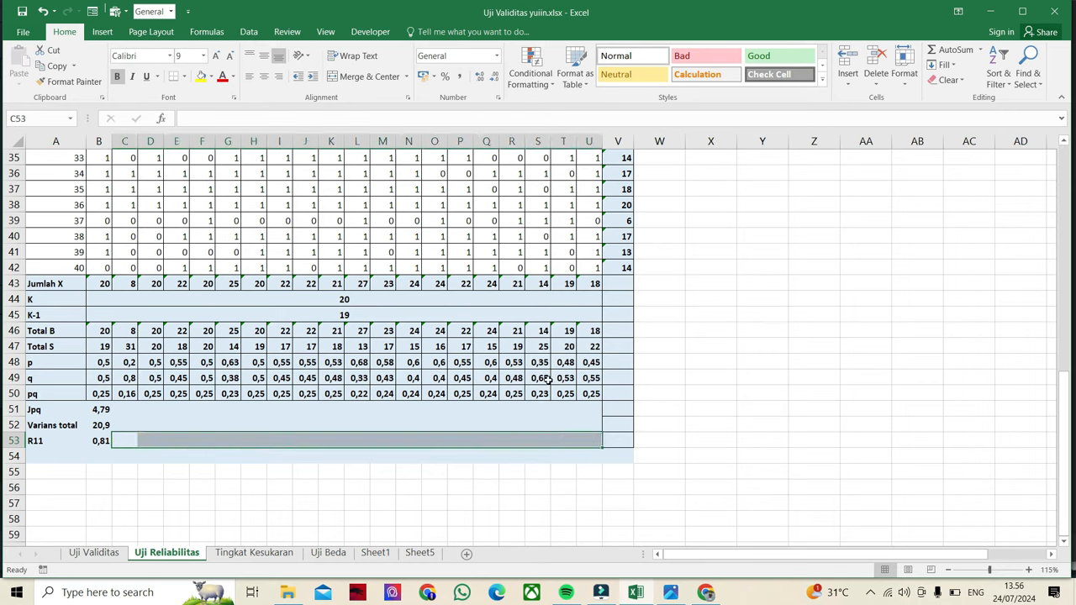
click(368, 77)
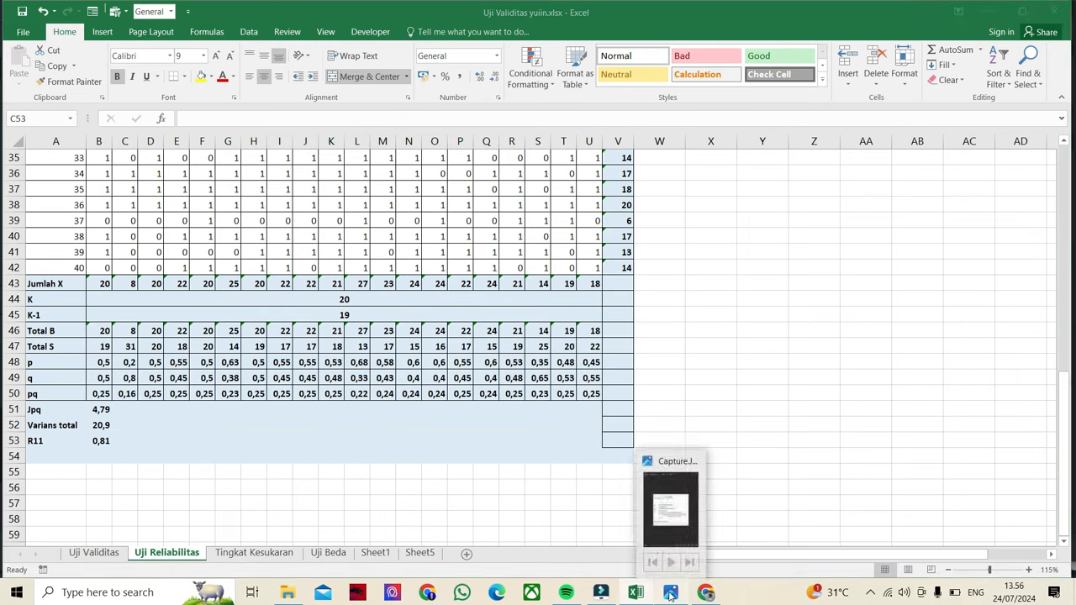
Step: Check the reliability criterion in Capture.JPG and start an IF formula in merged cell C53 with the condition B53>=0,70
click(670, 594)
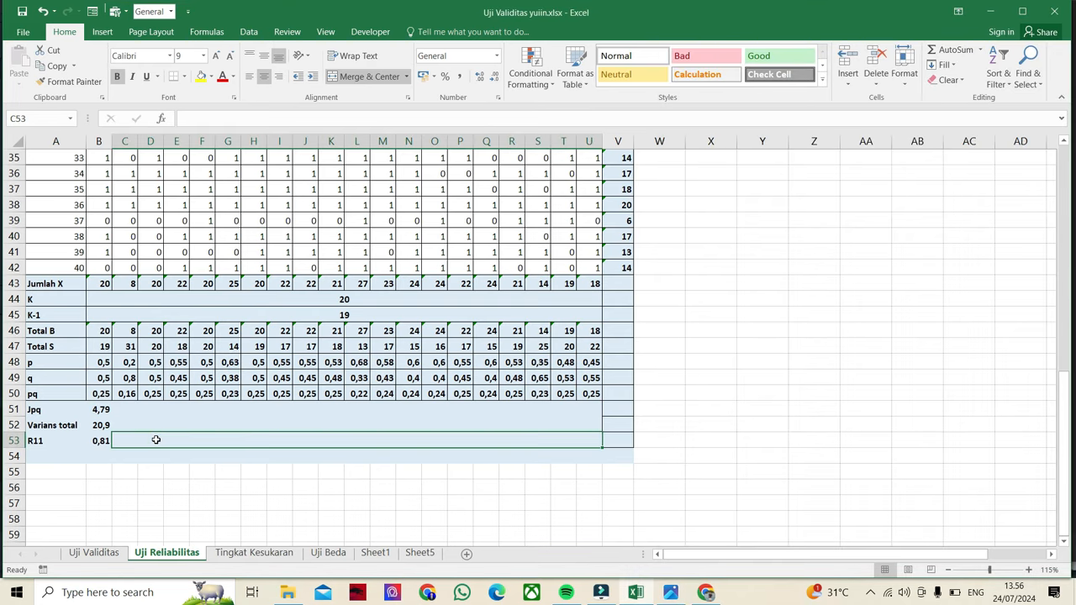
text(=)
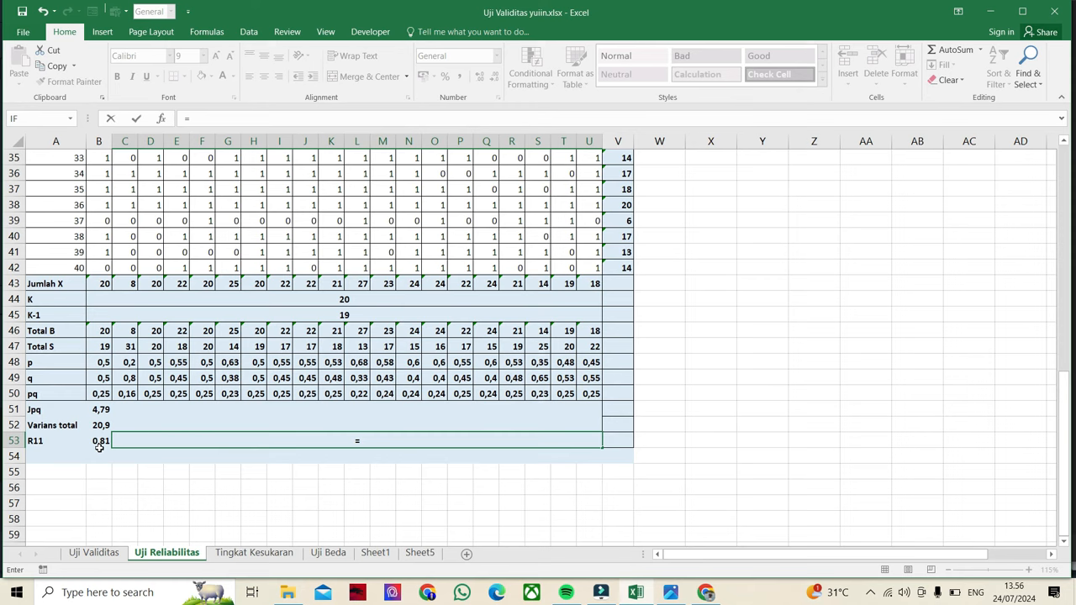
text(if)
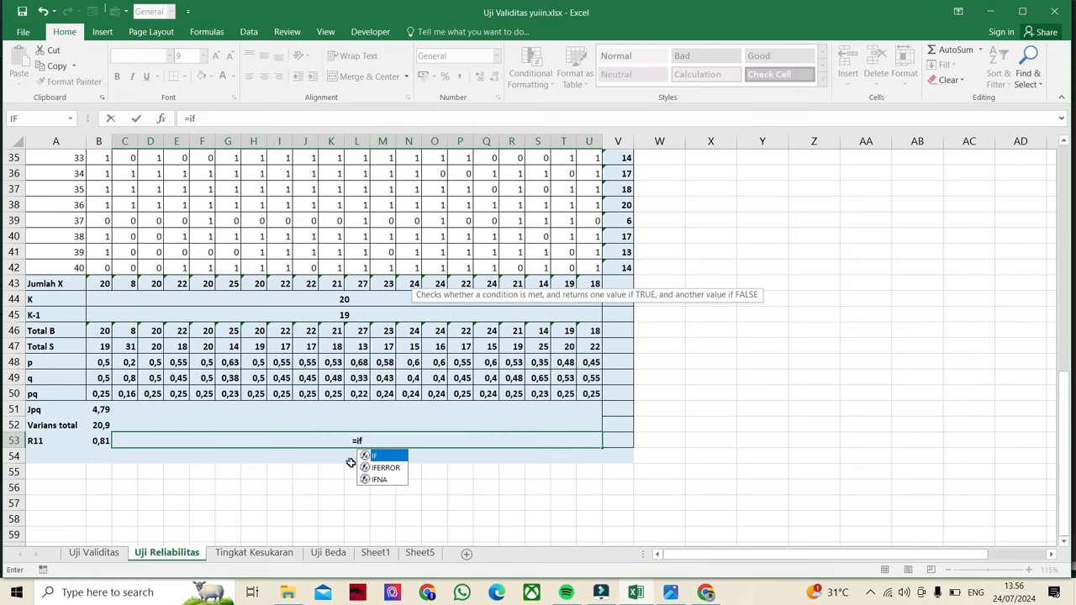
double_click(379, 460)
click(99, 441)
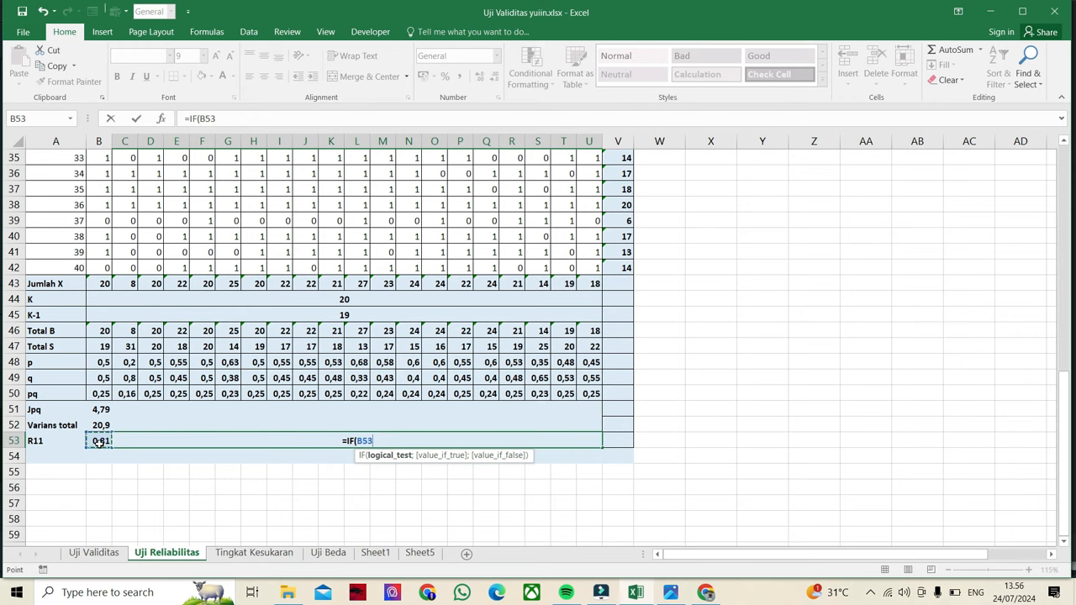
text(>)
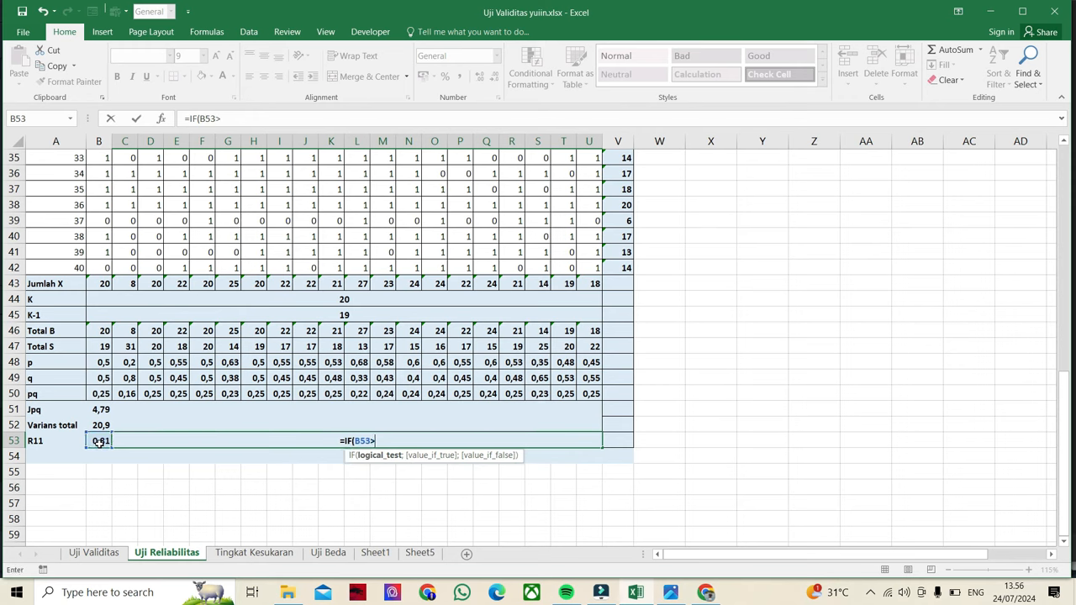
text(=)
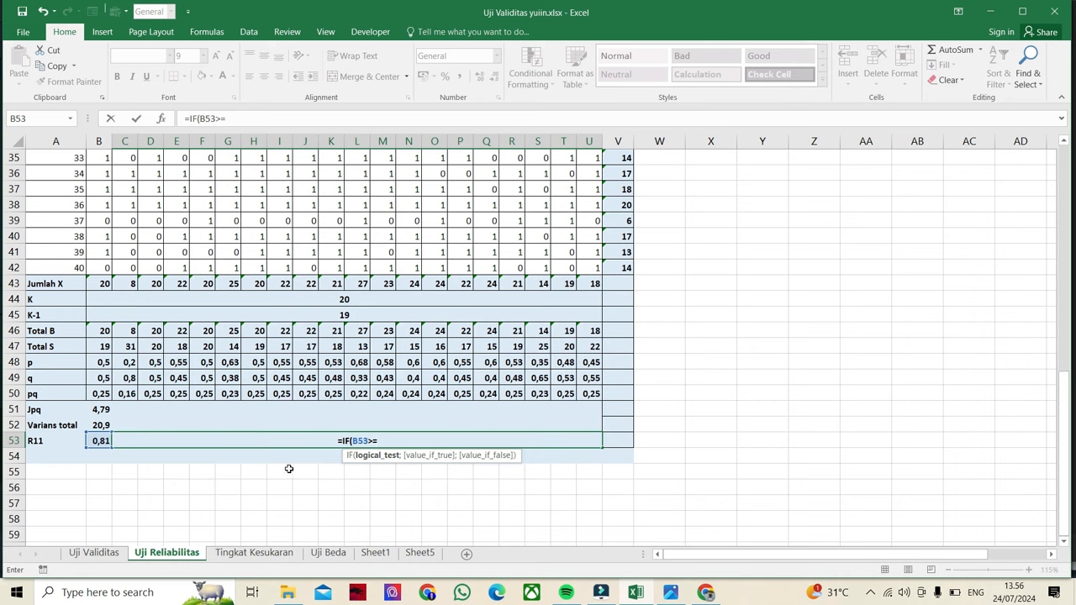
text(0)
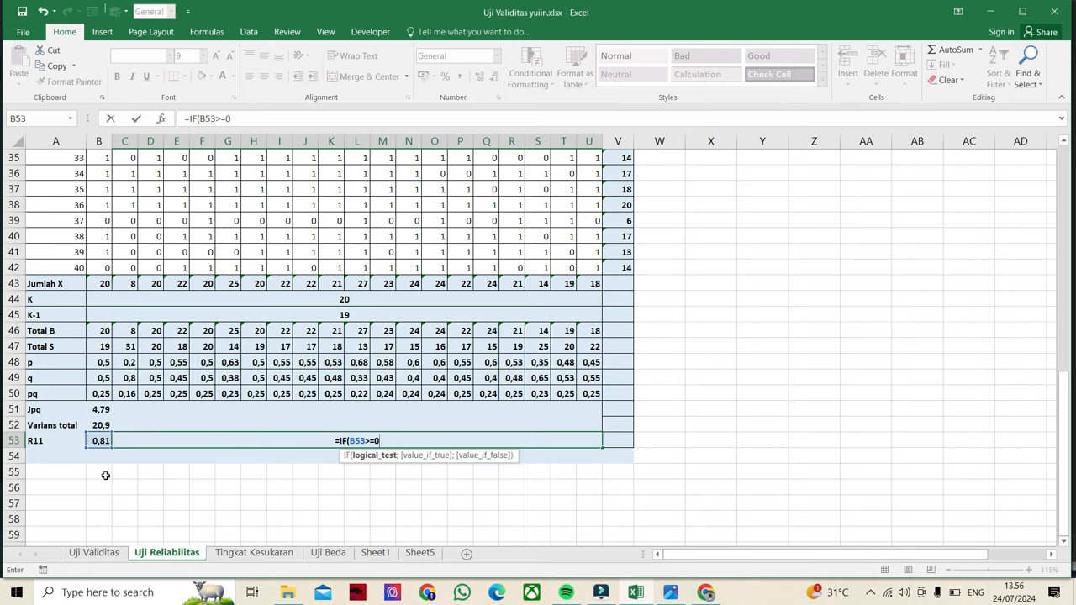
text(,)
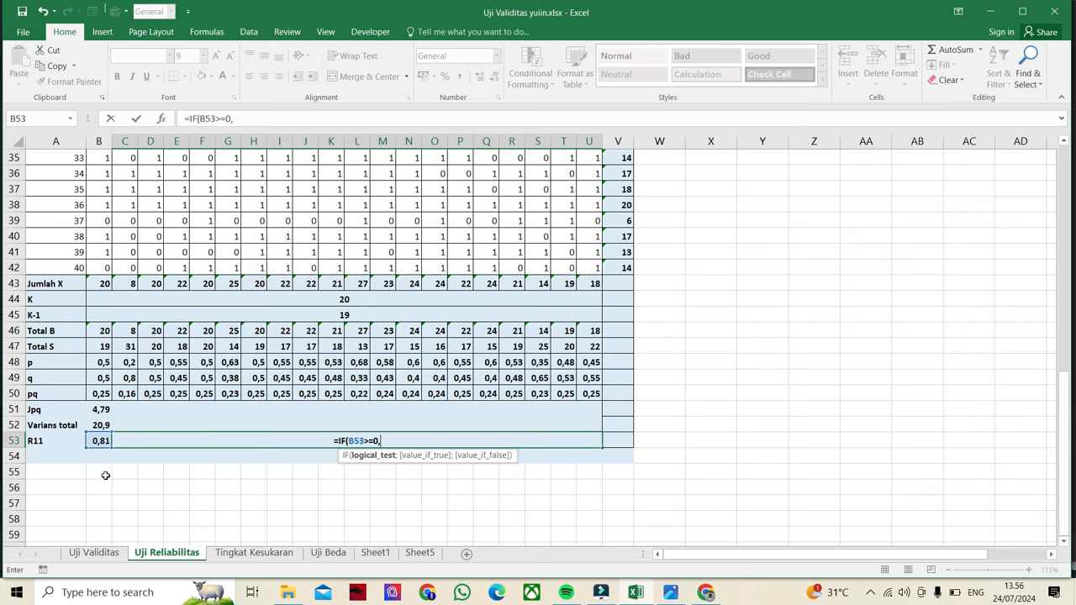
text(70)
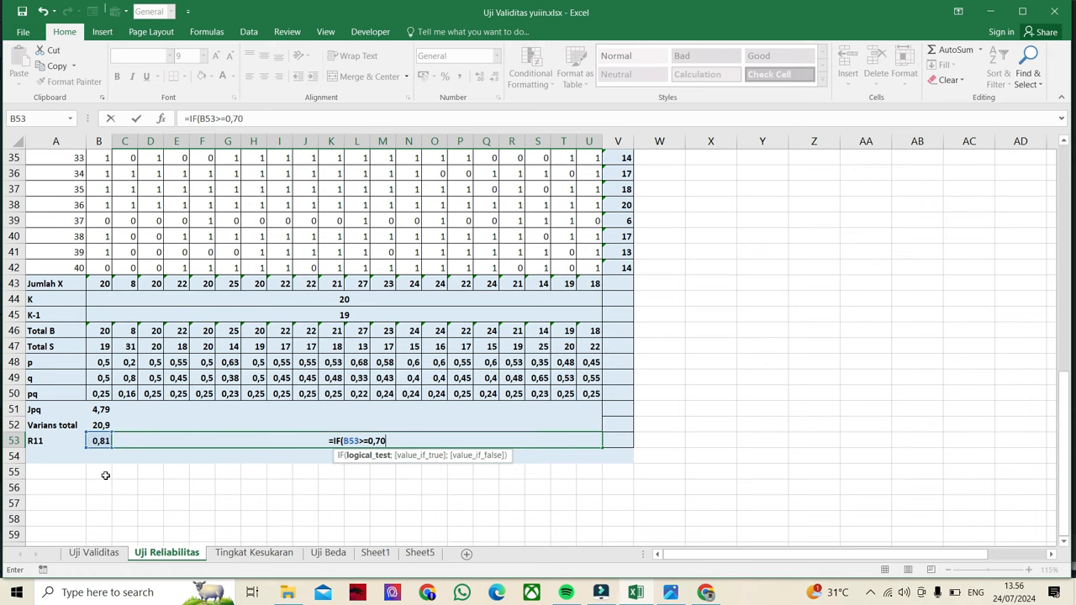
Step: Finish the IF formula in C53 with the outcomes Reliabel and Tidak reliabel, and accept the proposed formula correction
text(;)
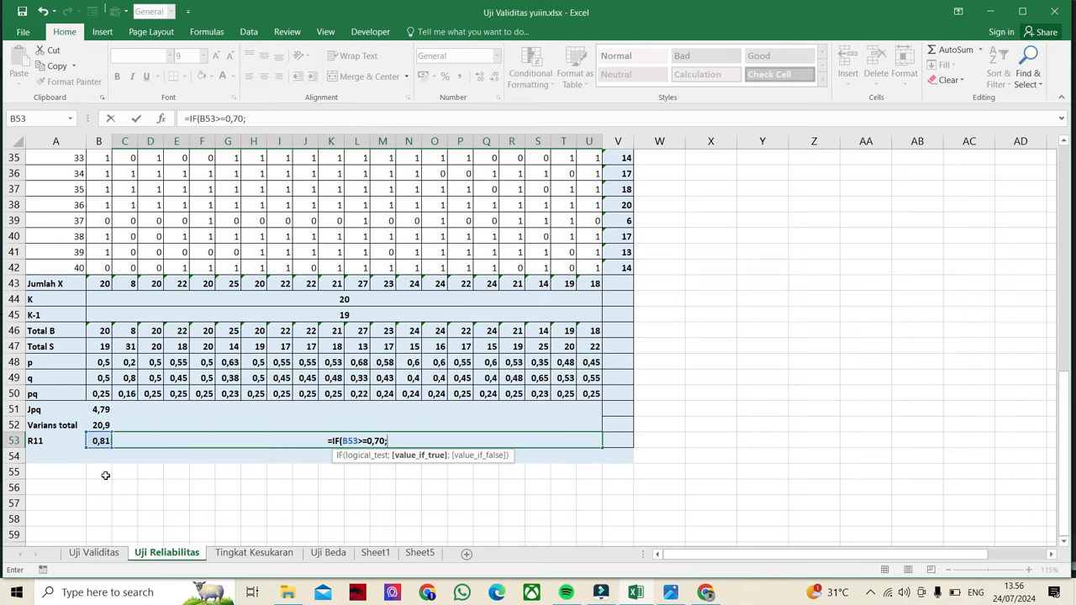
text(")
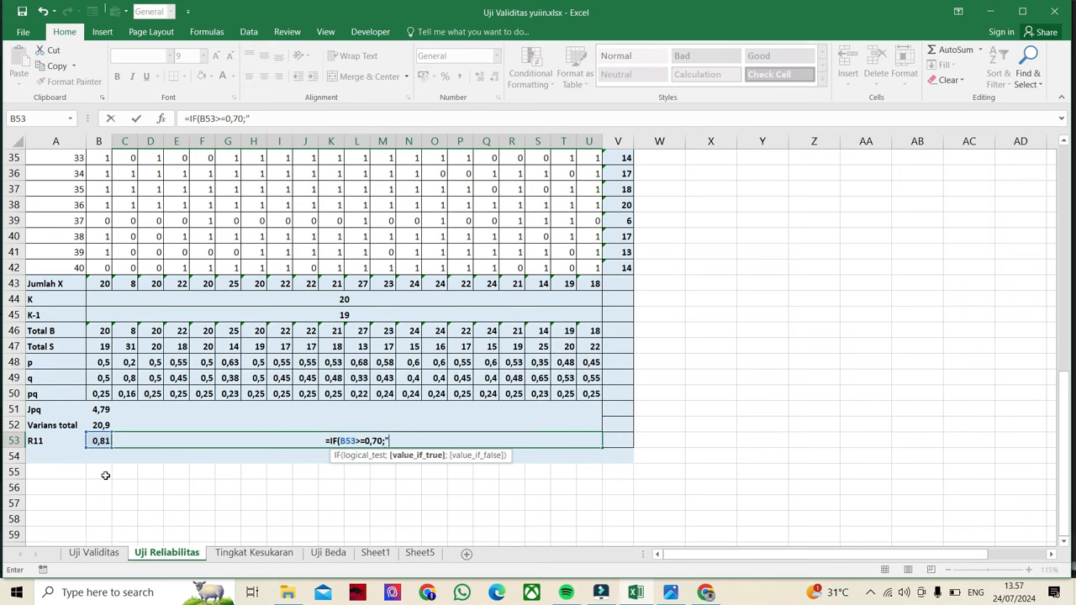
text(Reliabe)
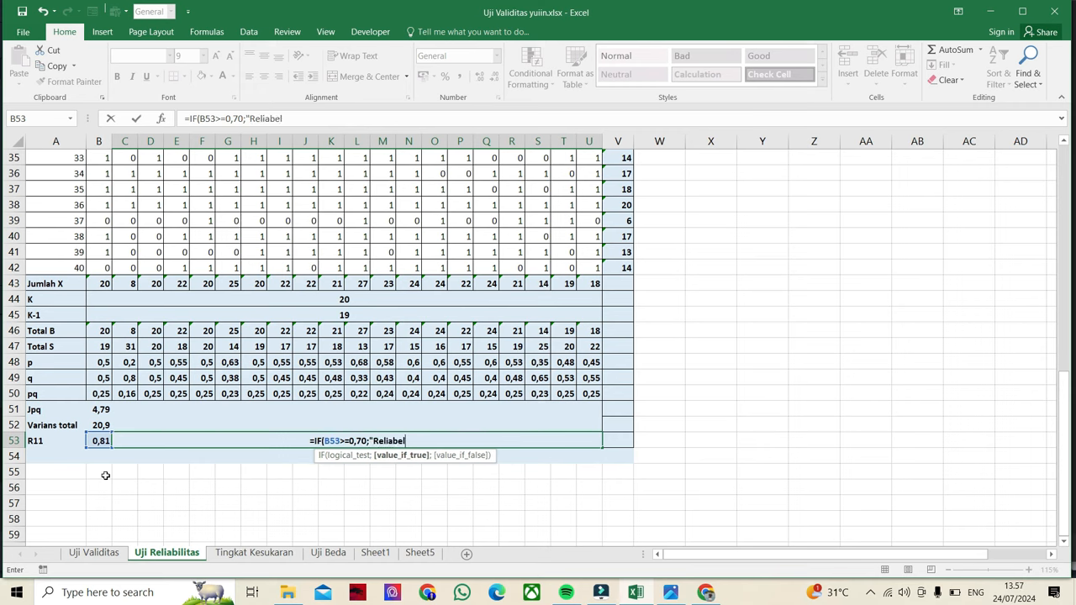
text(l;)
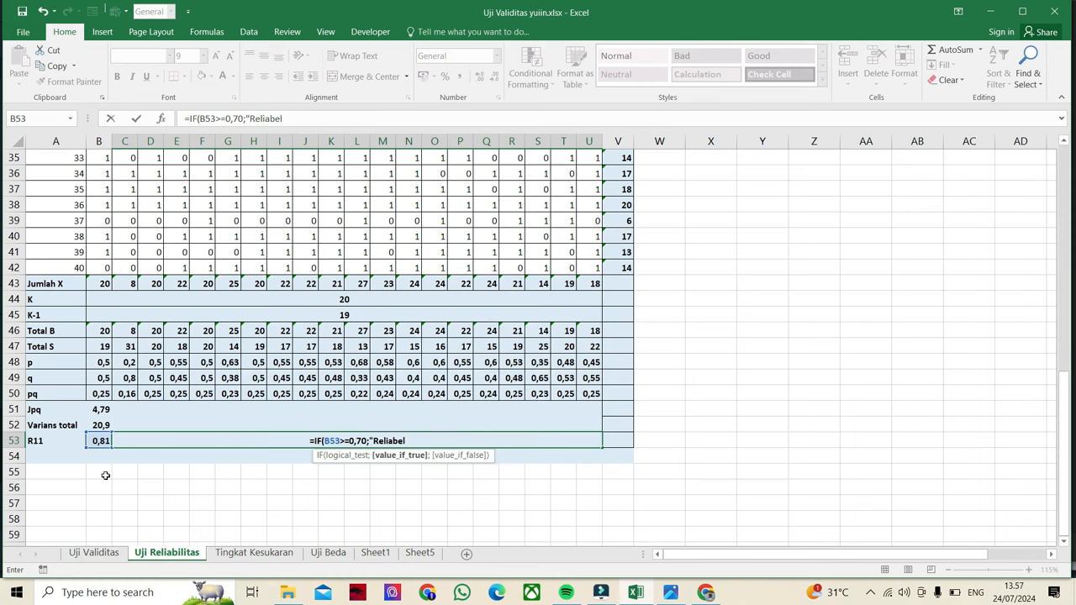
text("Tida)
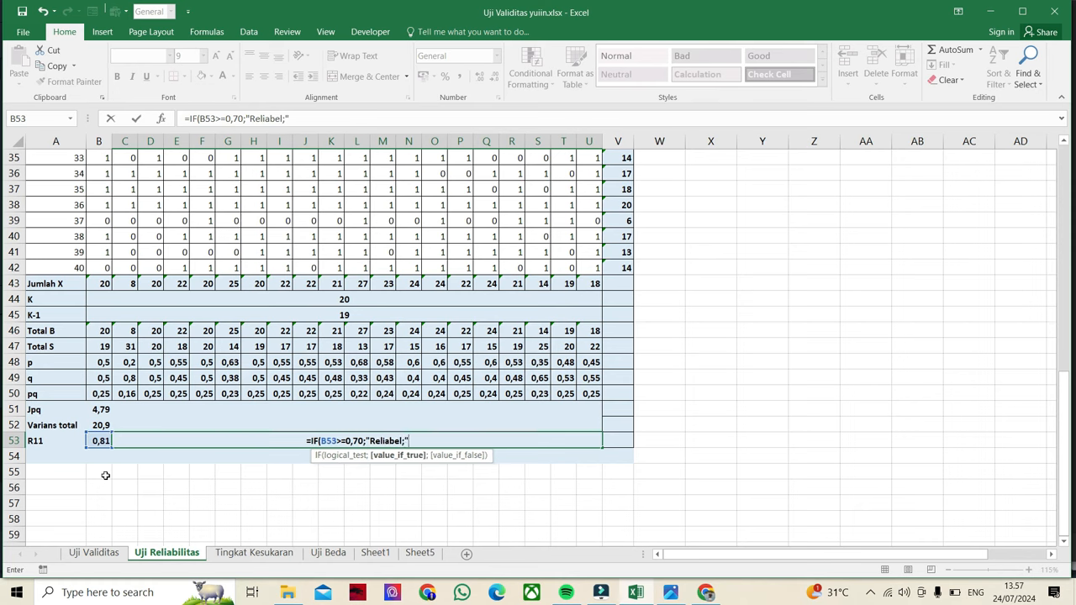
text(k)
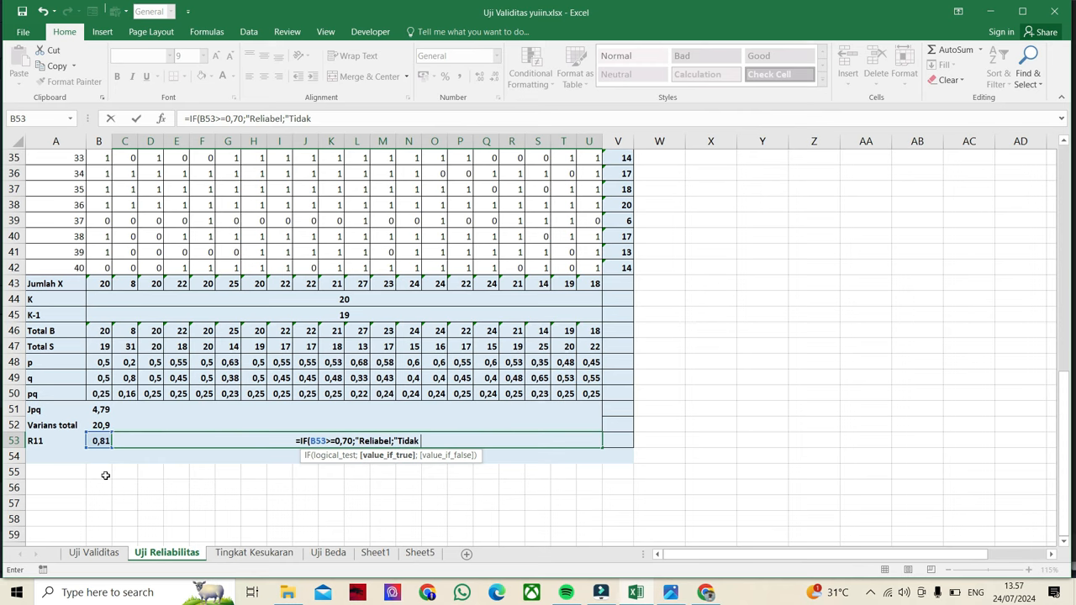
text( relian)
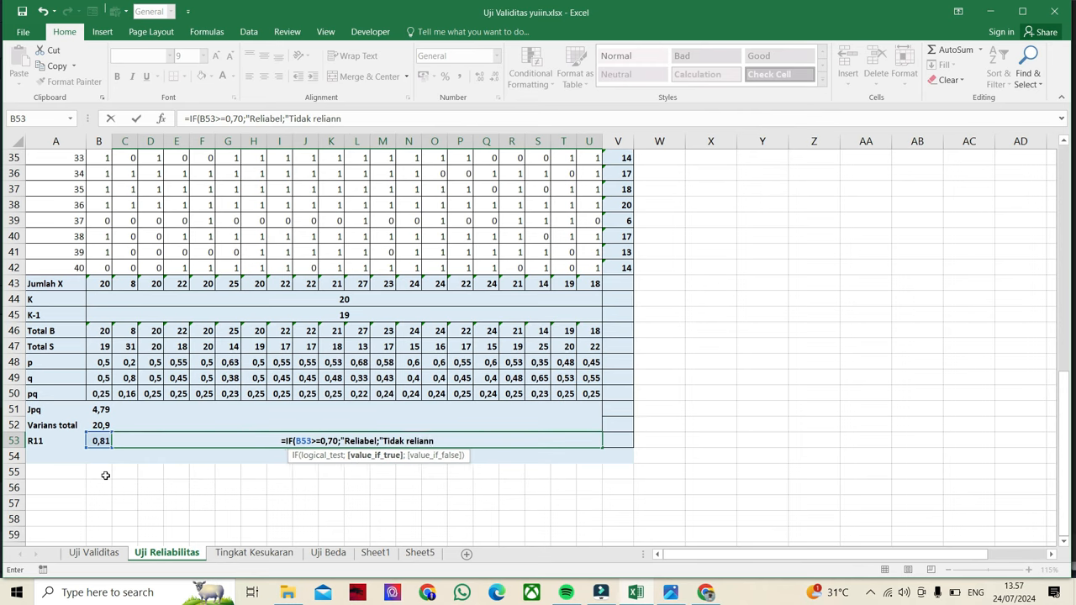
key(BackSpace)
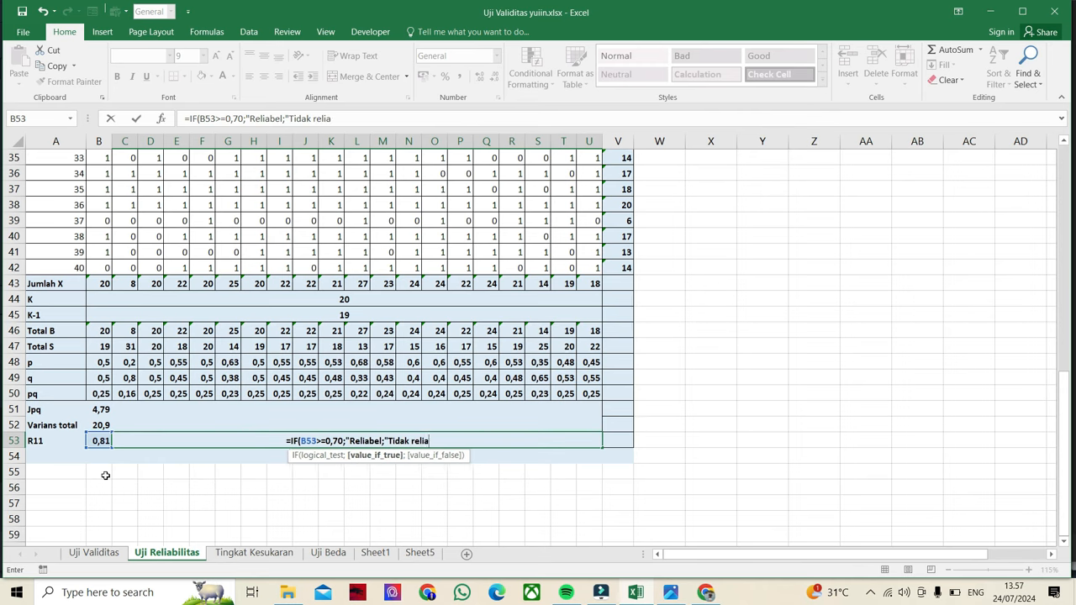
text(bel")
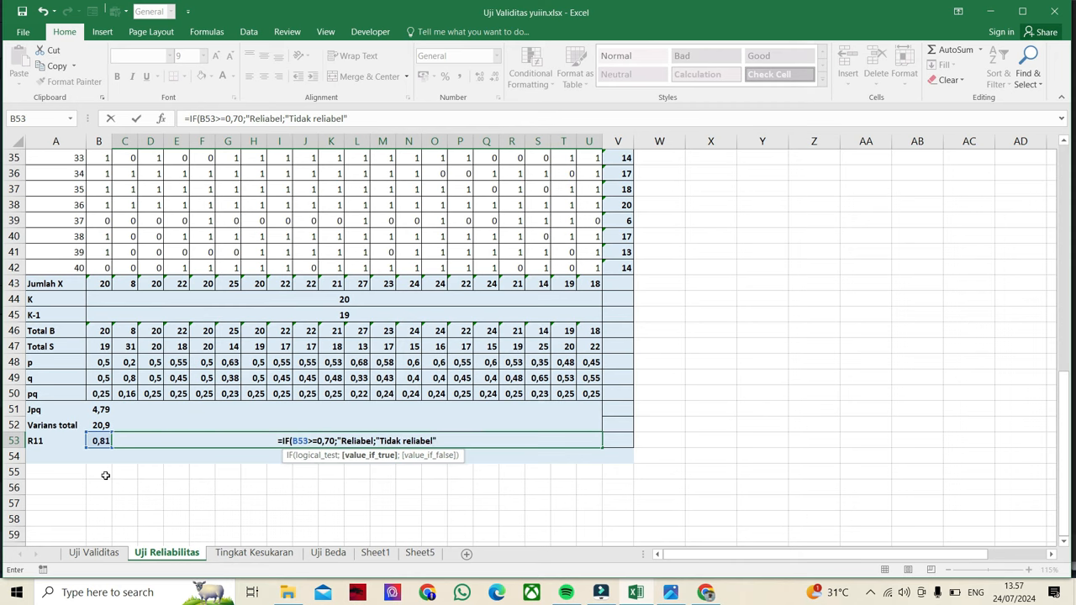
text())
key(Return)
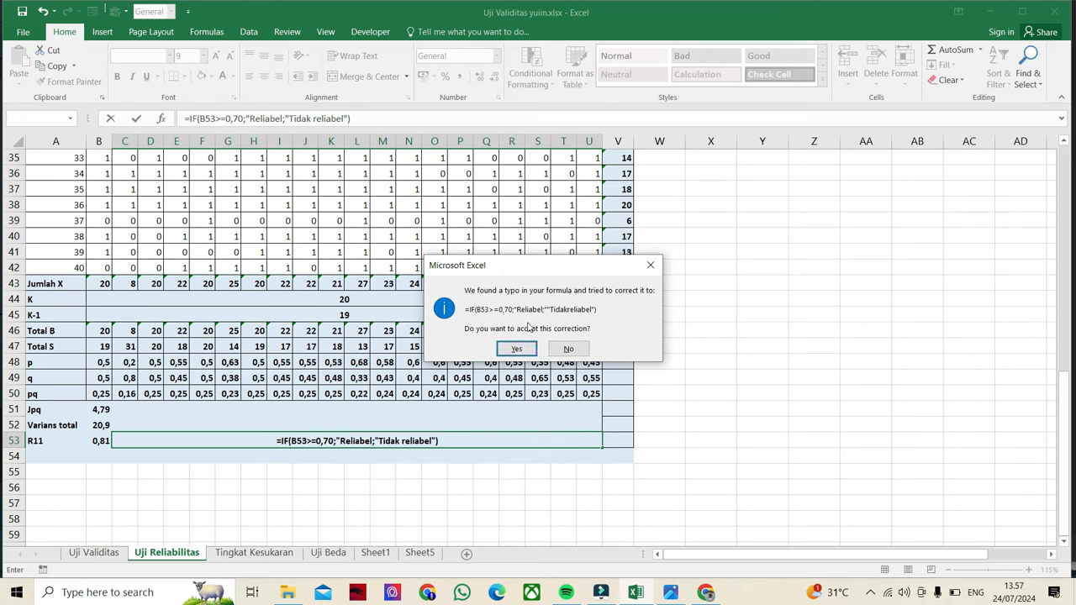
click(516, 351)
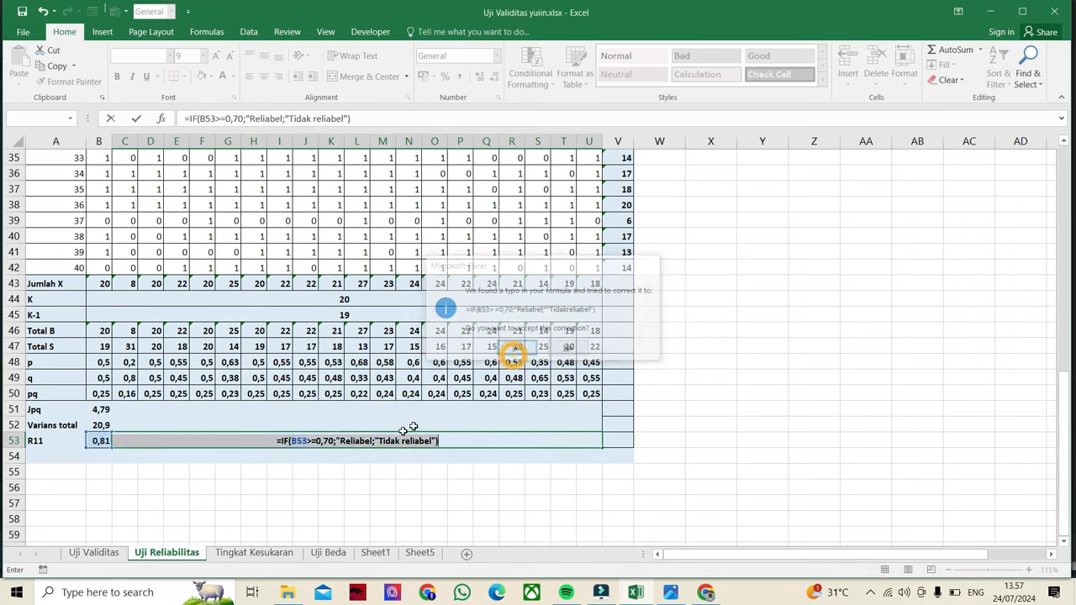
Step: Fix the quotation marks and separator in C53 so the formula reads =IF(B53>=0,7;"Reliabel";"Tidakreliabel")
click(341, 453)
click(353, 440)
double_click(373, 440)
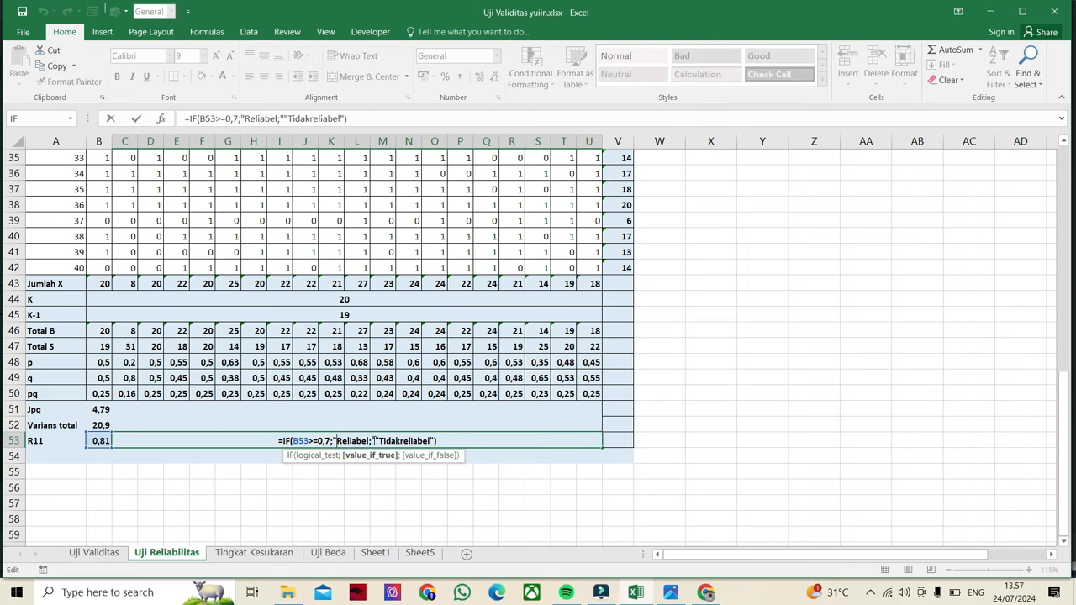
key(BackSpace)
key(BackSpace)
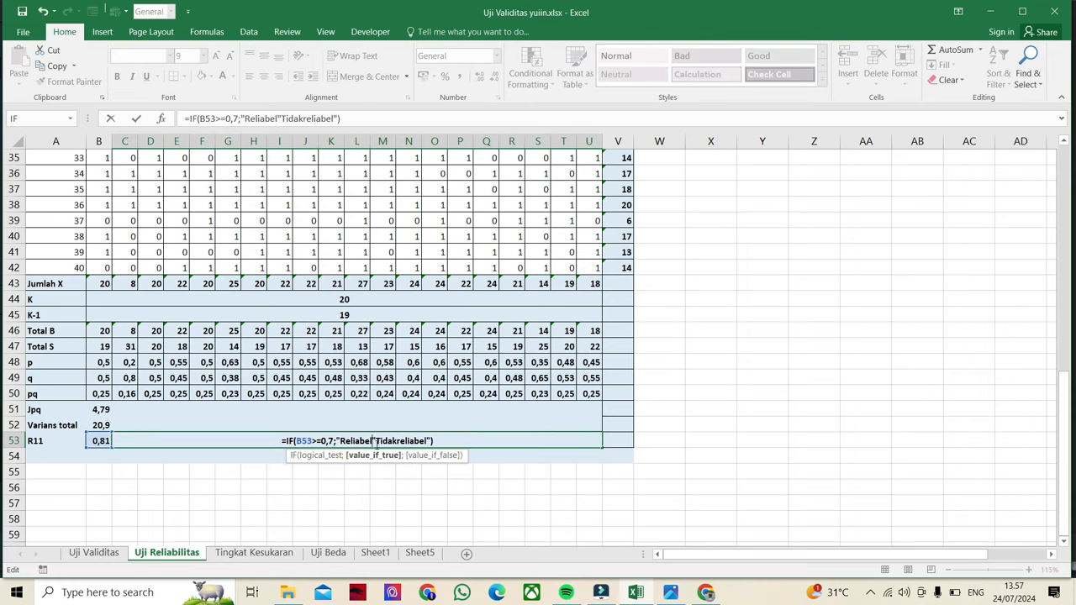
text(")
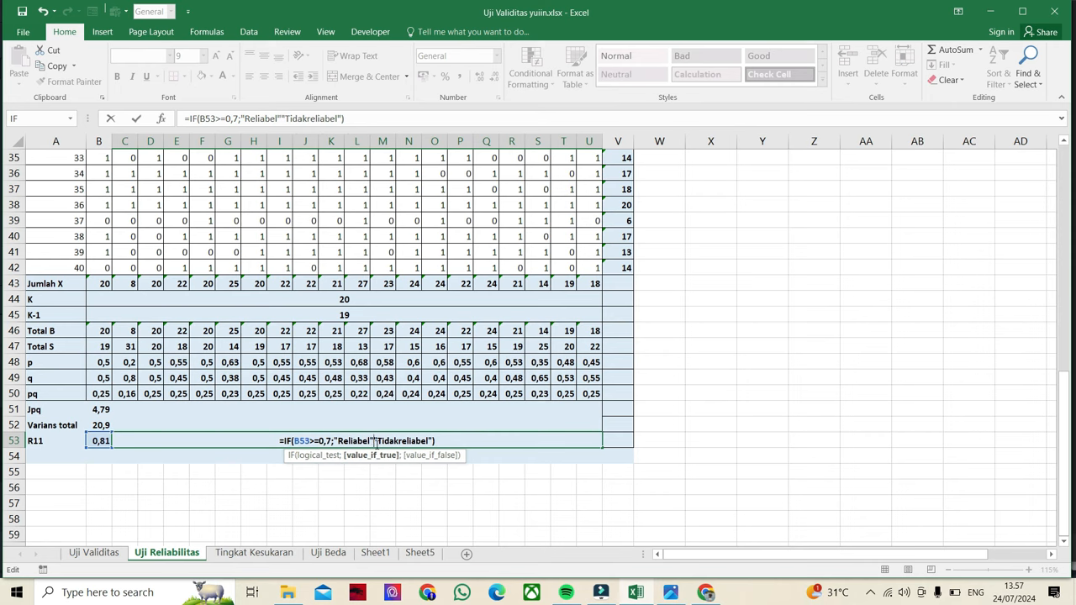
text(;)
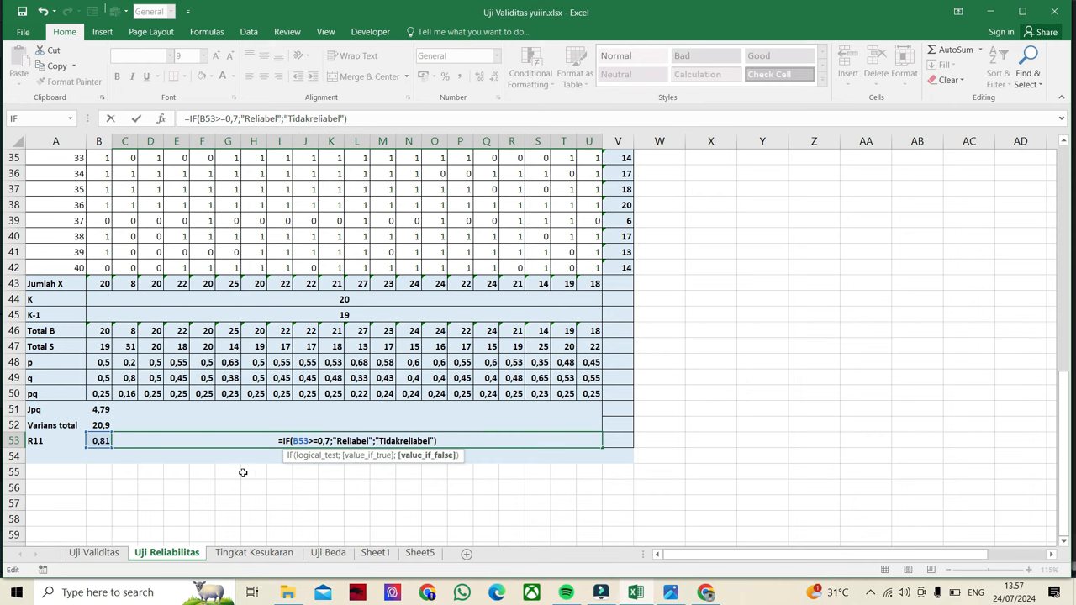
key(Return)
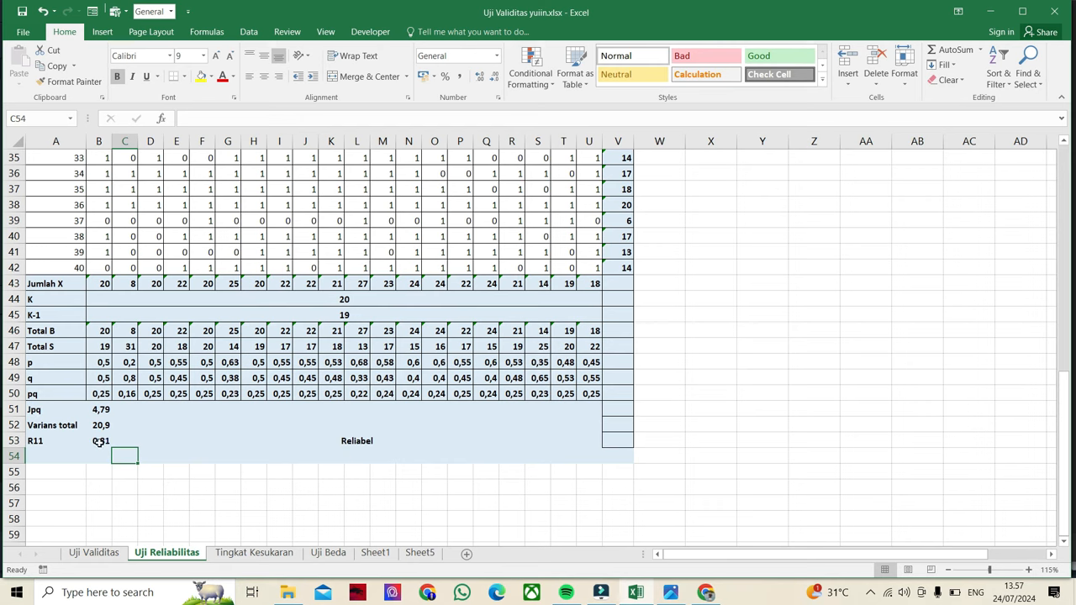
scroll(492, 437, up, 5)
scroll(496, 440, up, 5)
scroll(504, 454, down, 6)
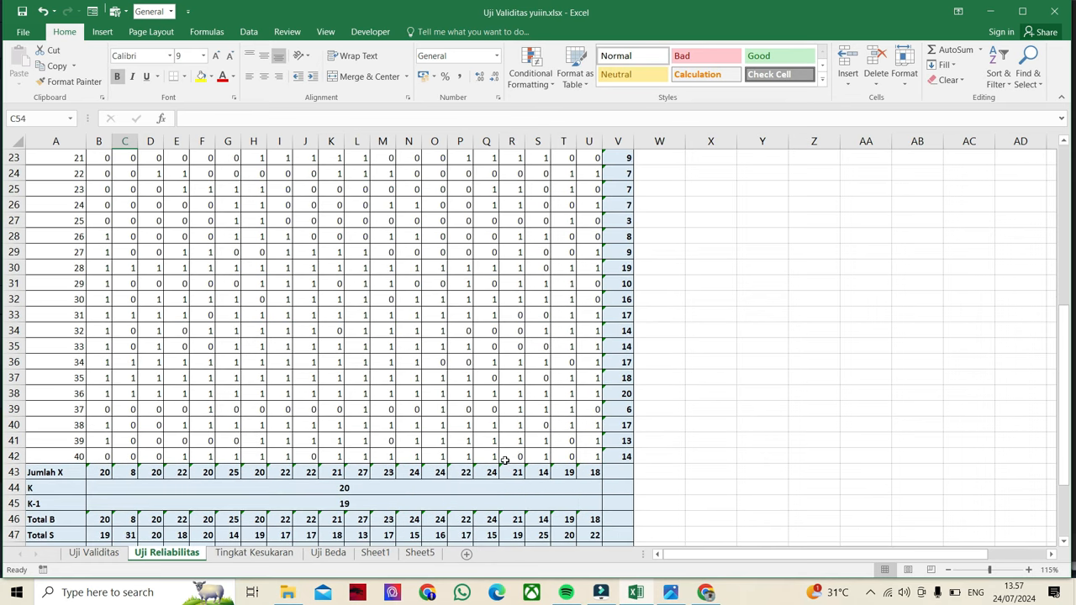
scroll(504, 460, down, 5)
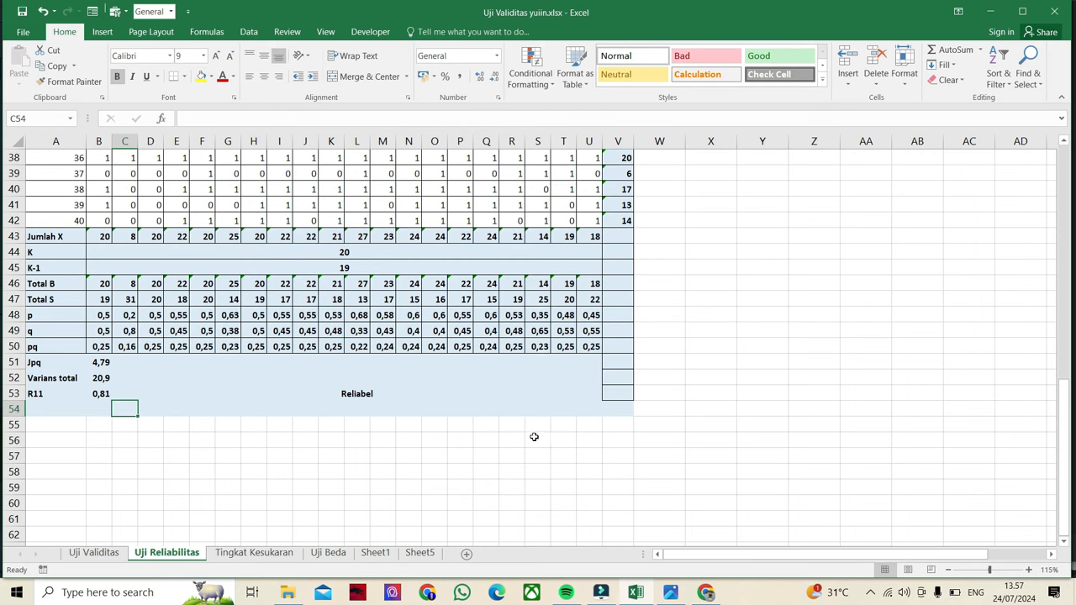
scroll(491, 463, up, 6)
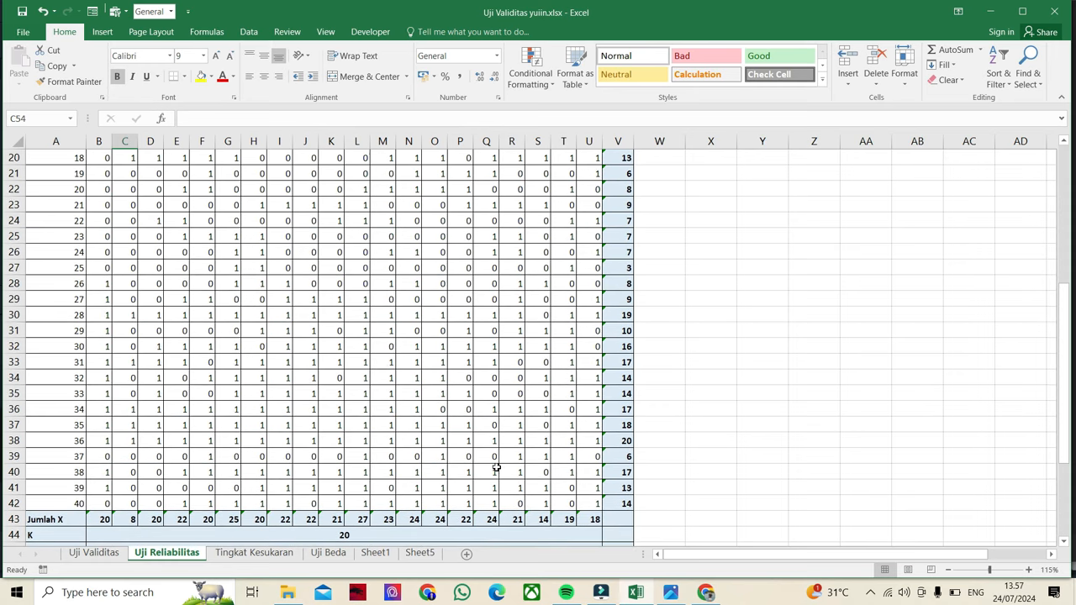